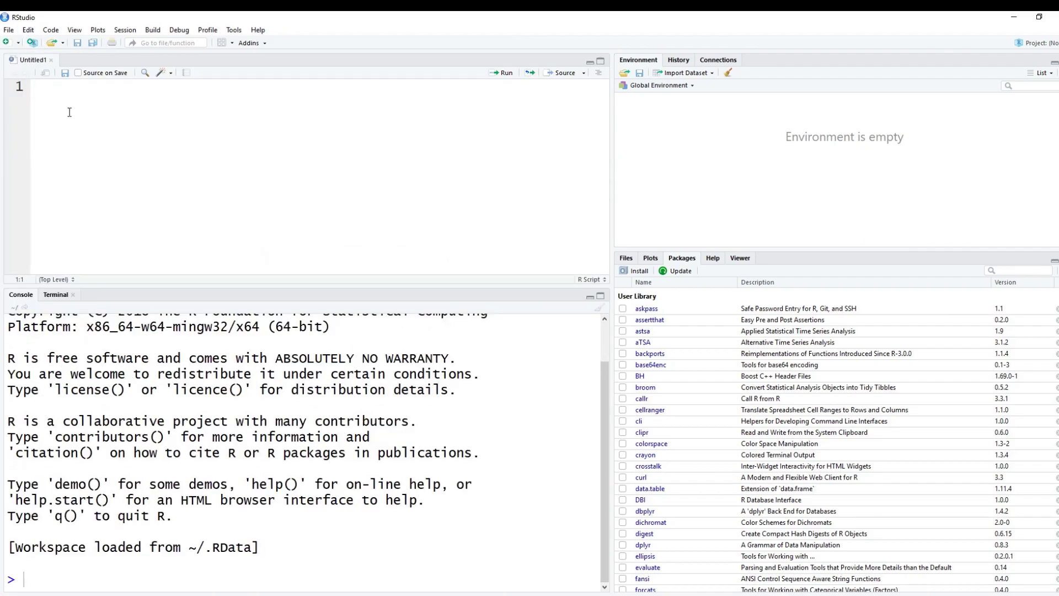
text(#Today we're going to learn how to find help for R.)
Write two comments about finding help and the line help("hist") in the script.
key(Return)
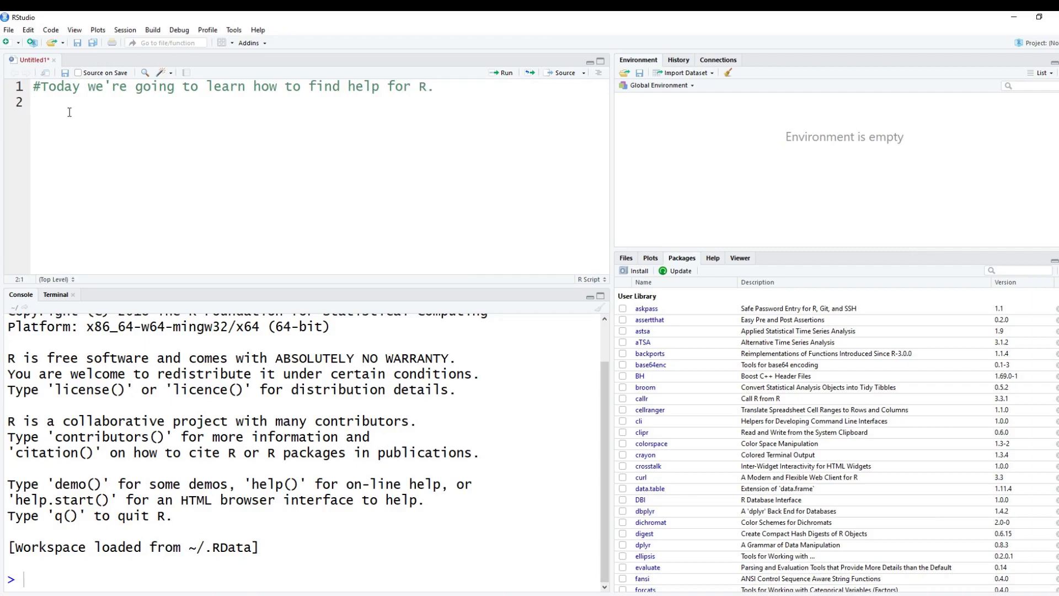
text(#There is actually a function)
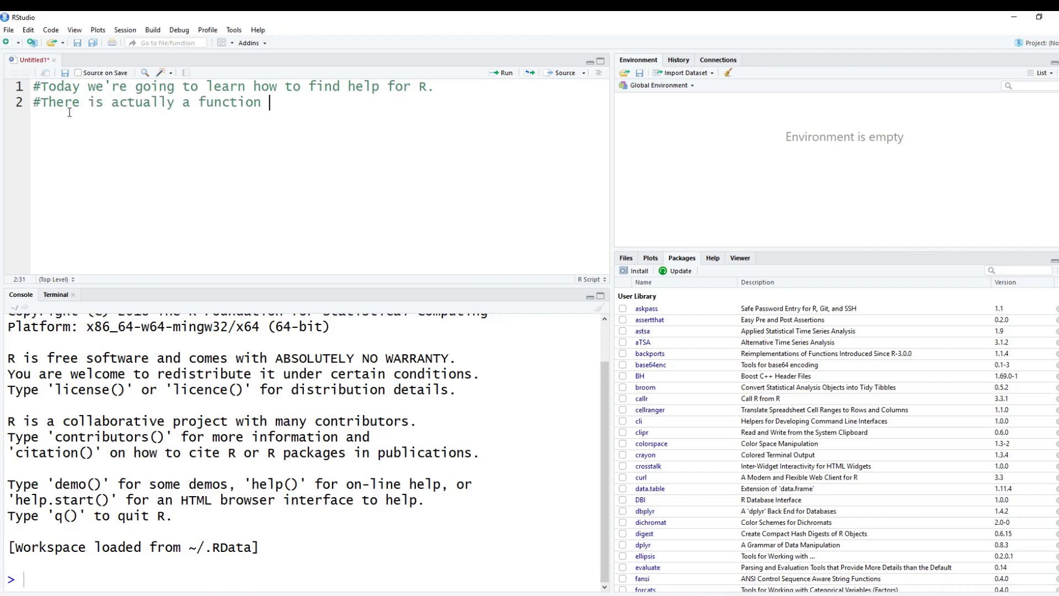
key(BackSpace)
text(, help())
key(Return)
text(h)
text(elp()
text(")
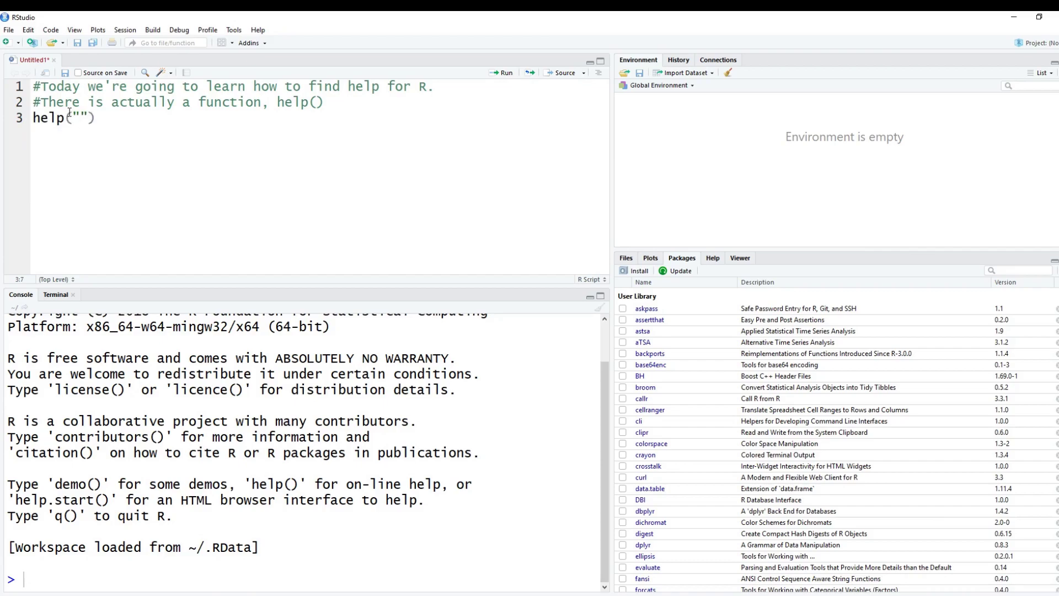
text(hist)
key(End)
Run help("hist") from the script in a cleared console to show the Histograms documentation.
key(Return)
key(shift+Up)
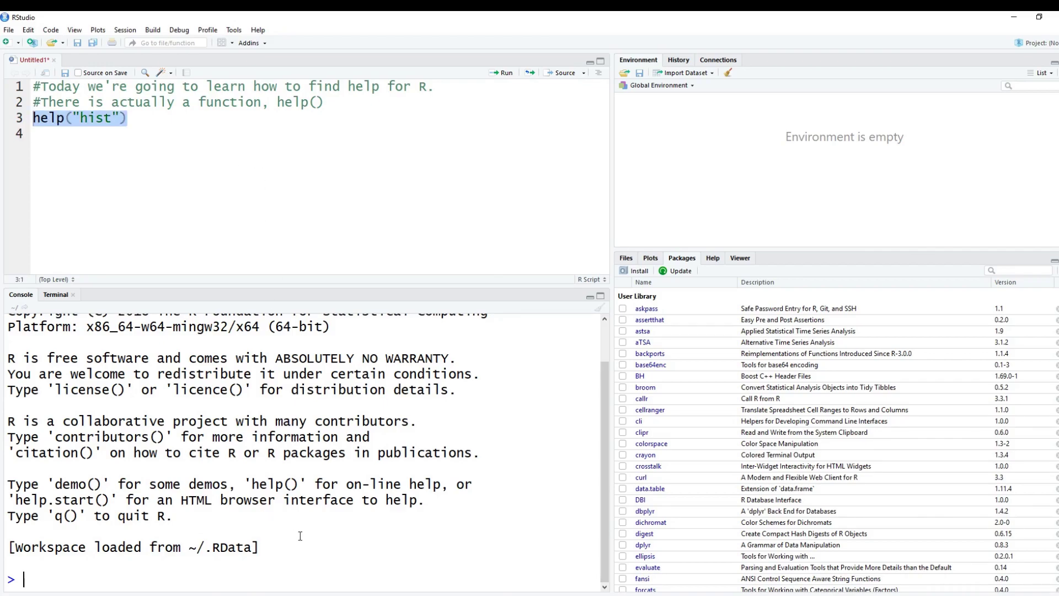
key(ctrl+l)
key(ctrl+Return)
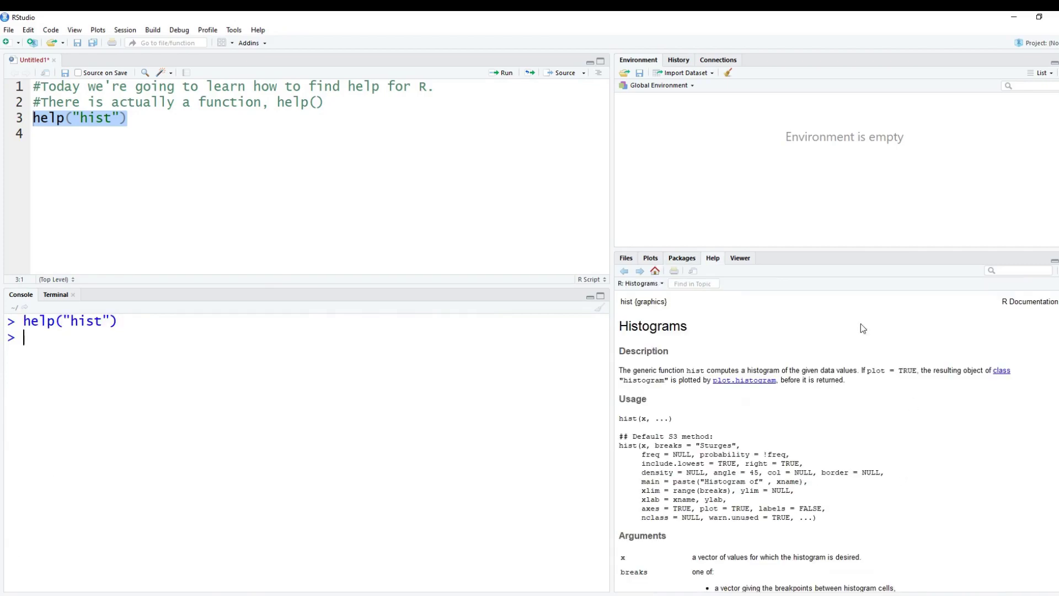
click(678, 262)
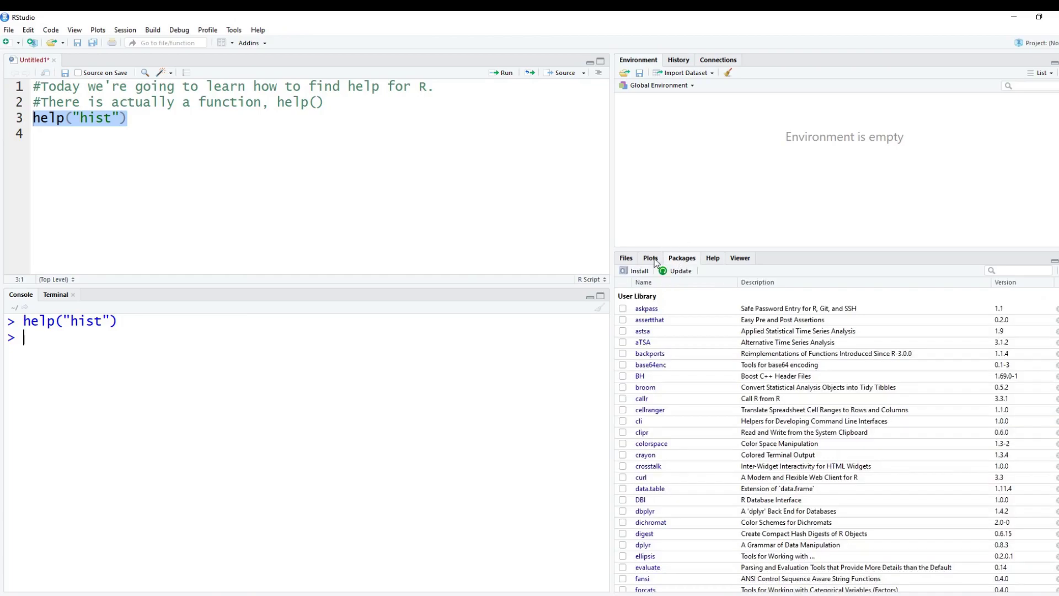
click(654, 262)
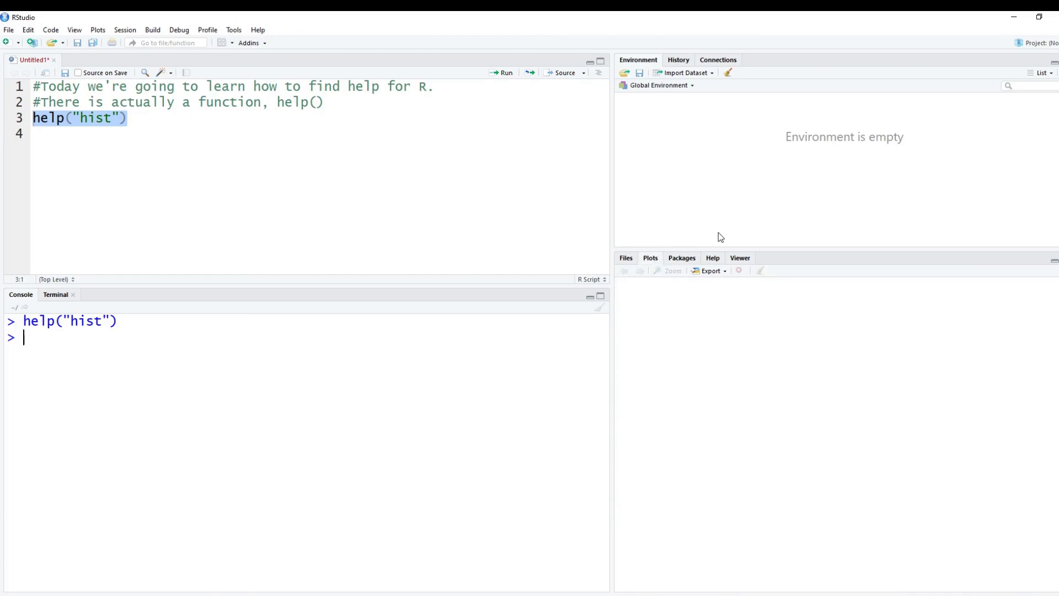
click(714, 258)
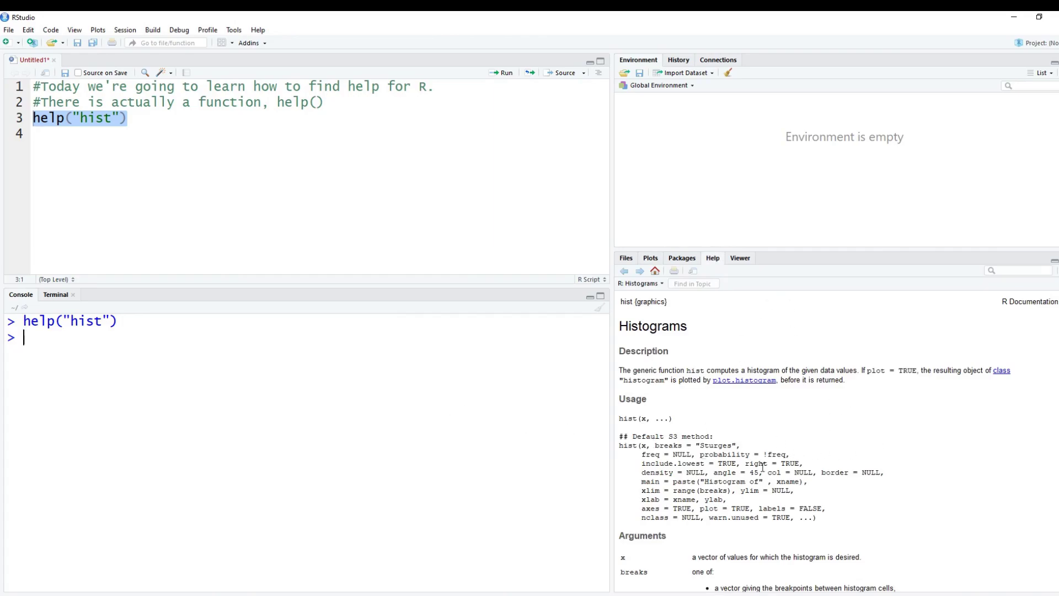
drag(120, 321, 24, 321)
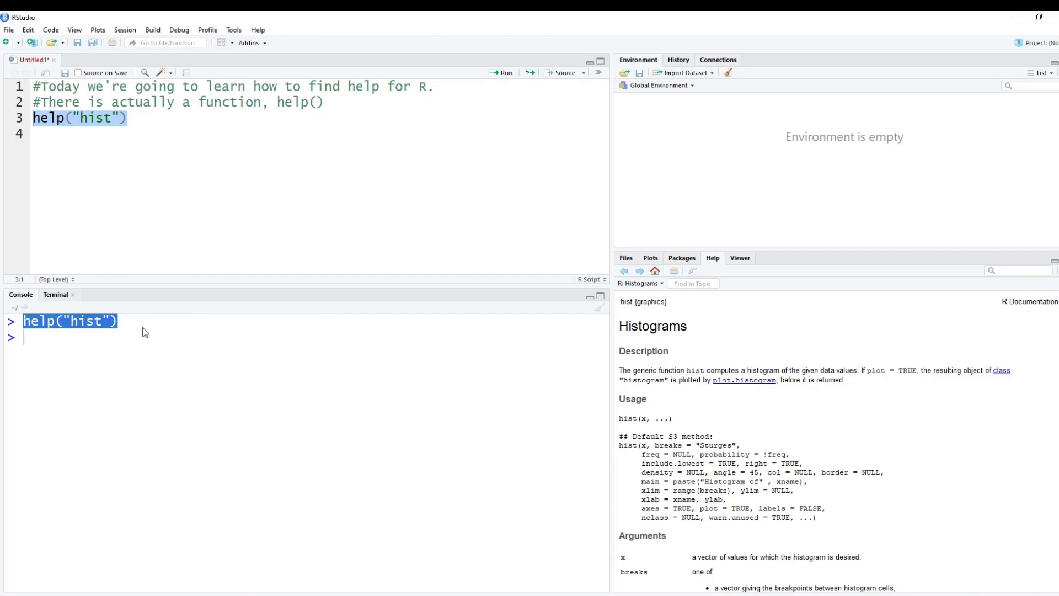
click(769, 451)
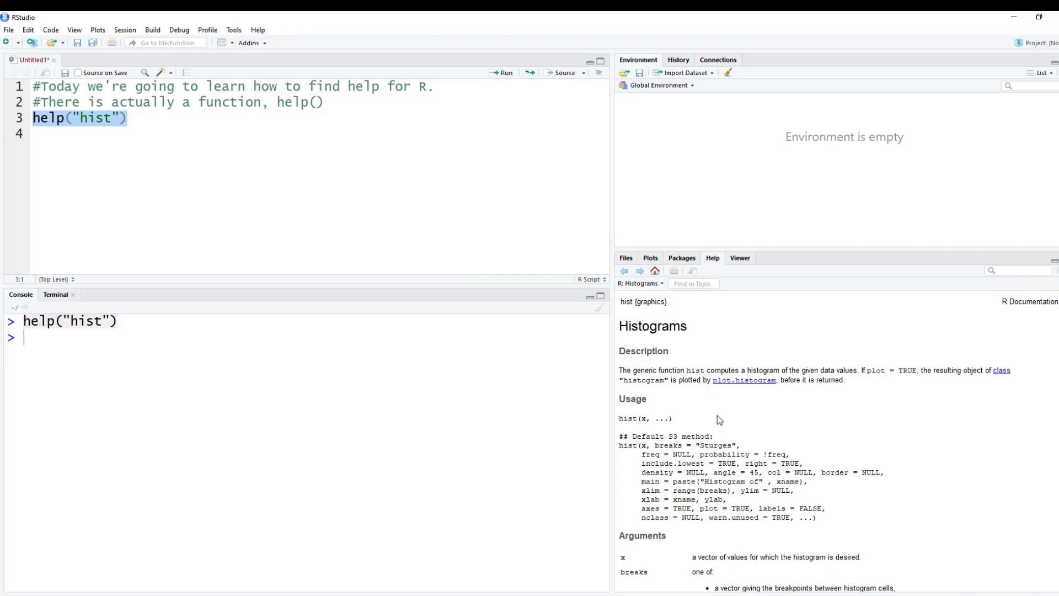
mouse_move(882, 386)
mouse_down()
mouse_move(622, 370)
mouse_move(616, 383)
mouse_up()
click(752, 419)
scroll(752, 419, down, 1)
click(800, 412)
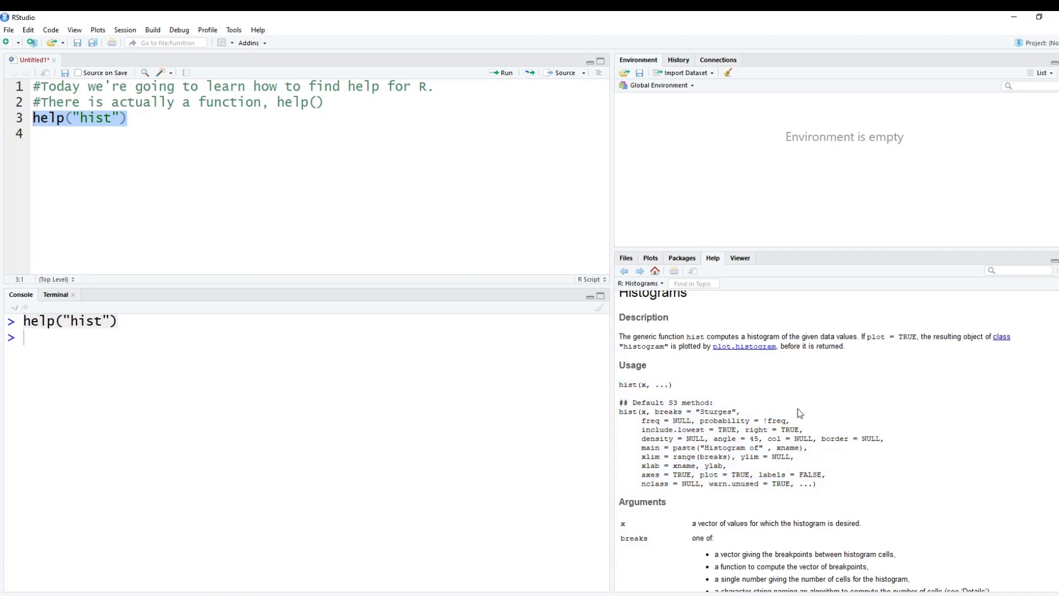
scroll(800, 413, down, 2)
scroll(800, 413, down, 2)
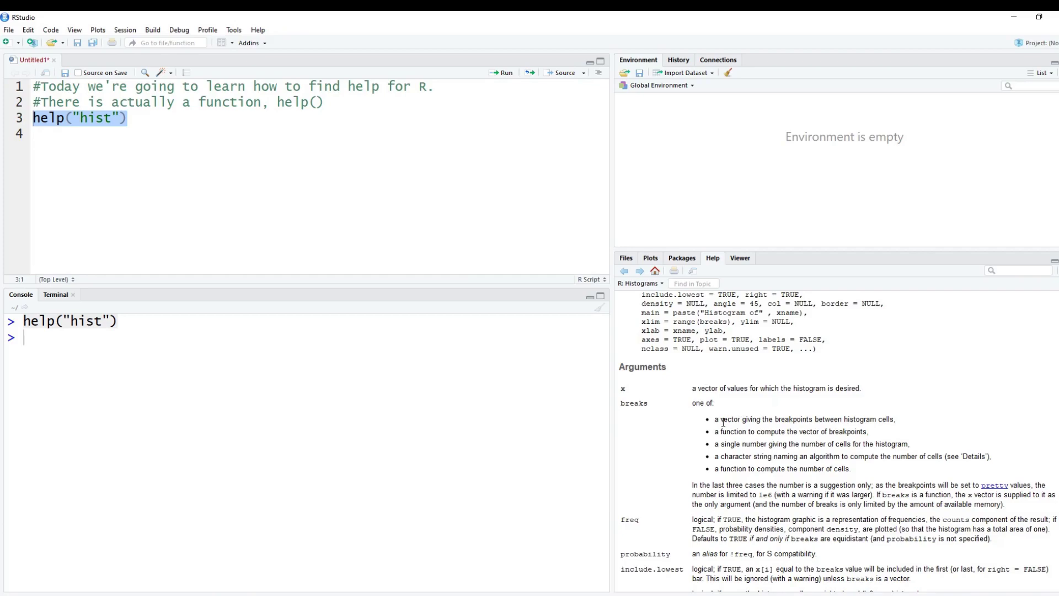
drag(624, 388, 816, 515)
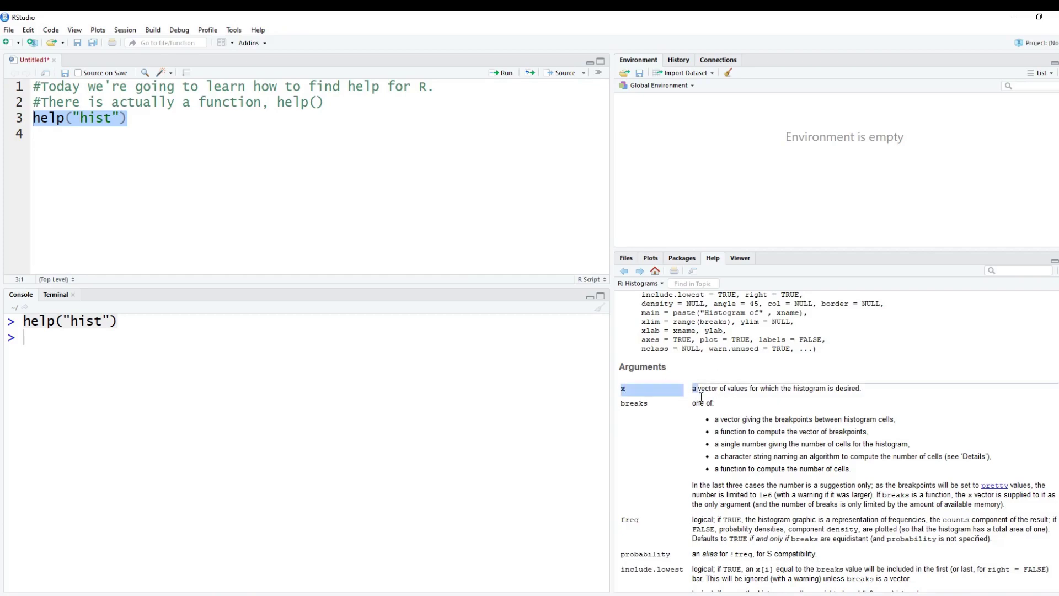
scroll(817, 515, down, 1)
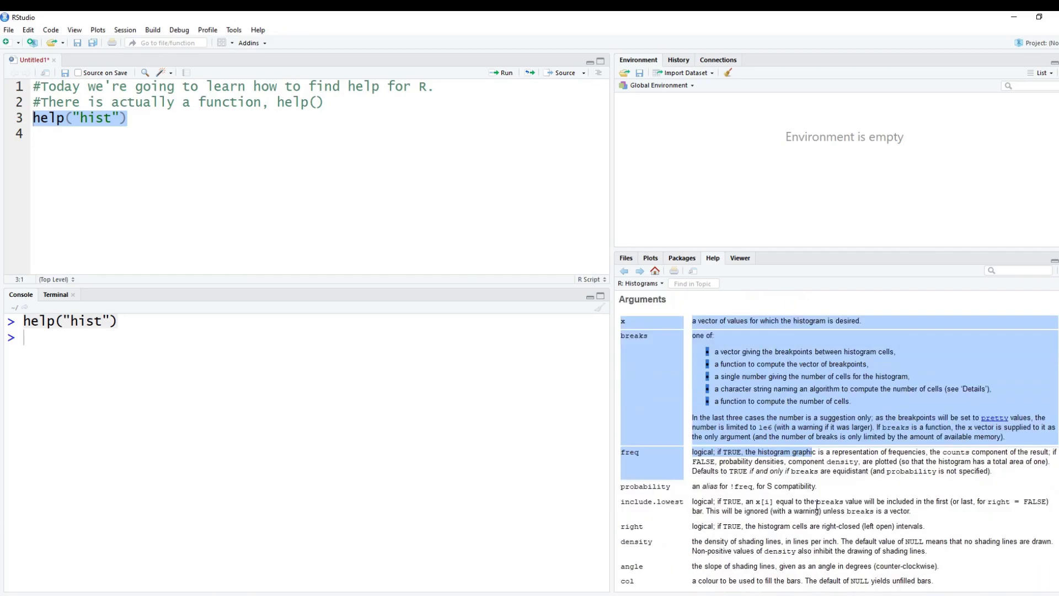
scroll(816, 513, down, 2)
scroll(818, 509, down, 1)
scroll(817, 505, down, 1)
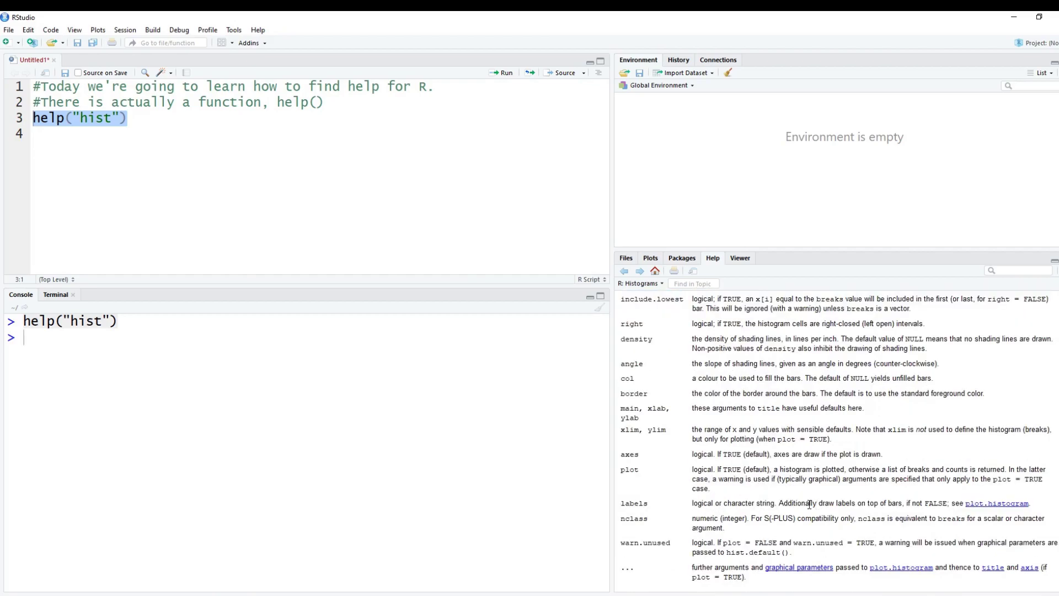
scroll(788, 479, down, 1)
scroll(794, 469, up, 1)
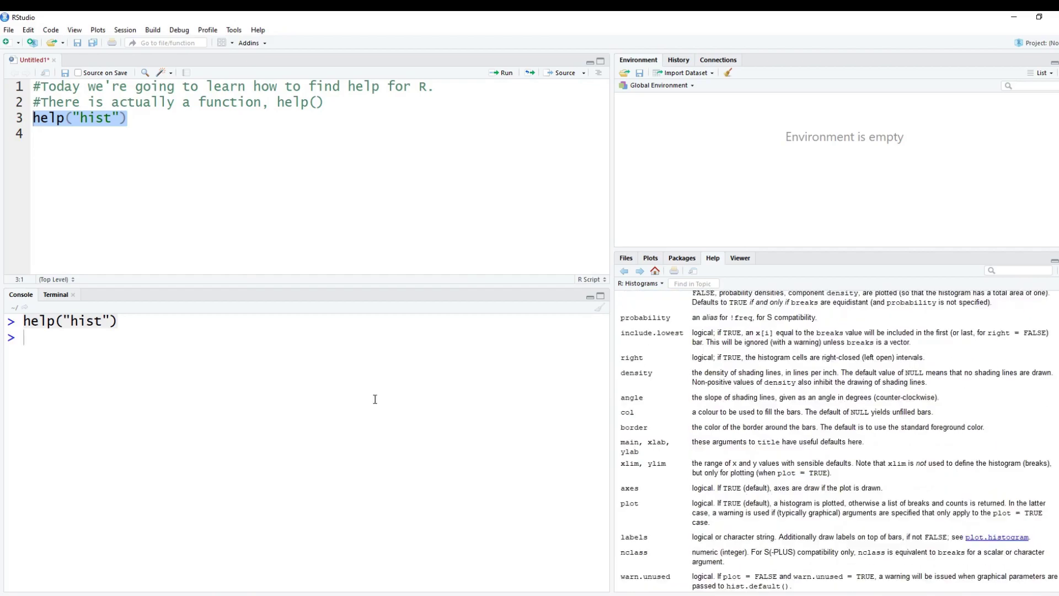
text(hist(Nile)
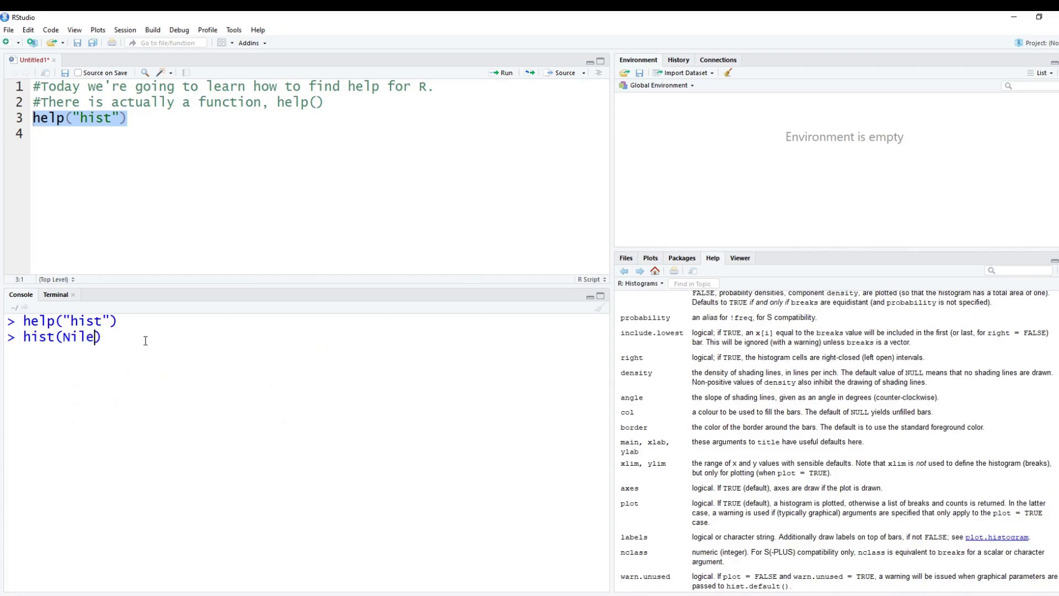
Run hist(Nile) in the console and point out the col argument on the Histograms help page.
key(Return)
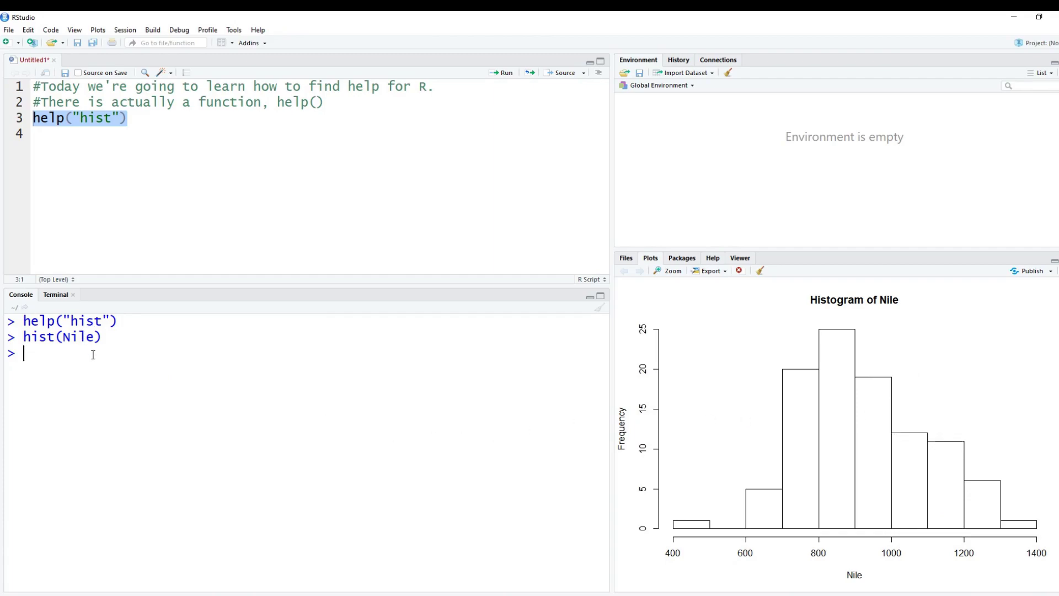
drag(96, 336, 61, 336)
click(713, 257)
scroll(775, 439, up, 3)
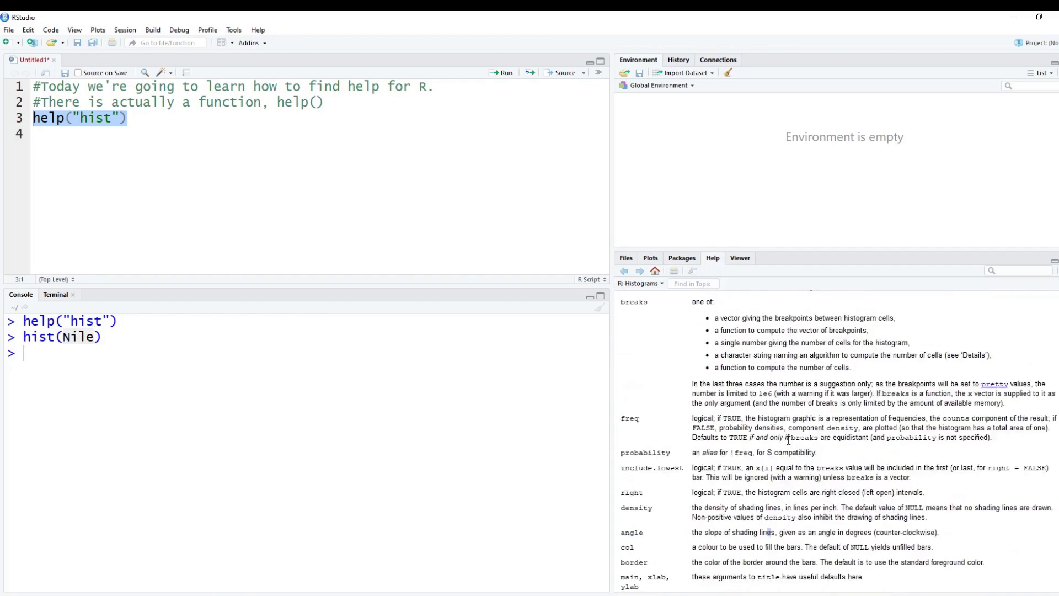
scroll(778, 446, down, 1)
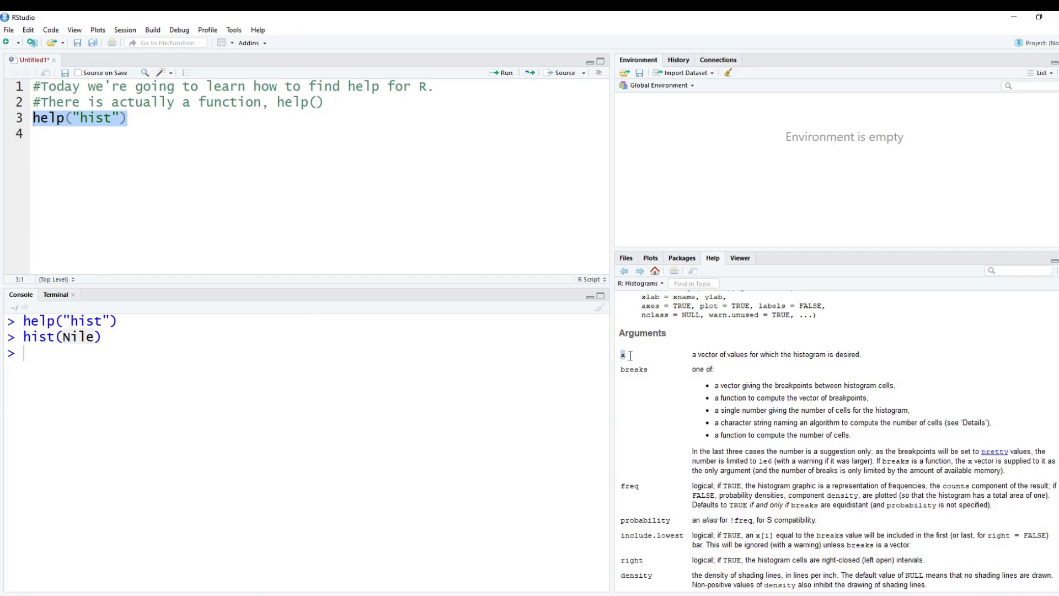
scroll(745, 388, down, 1)
scroll(746, 388, down, 1)
scroll(729, 388, down, 1)
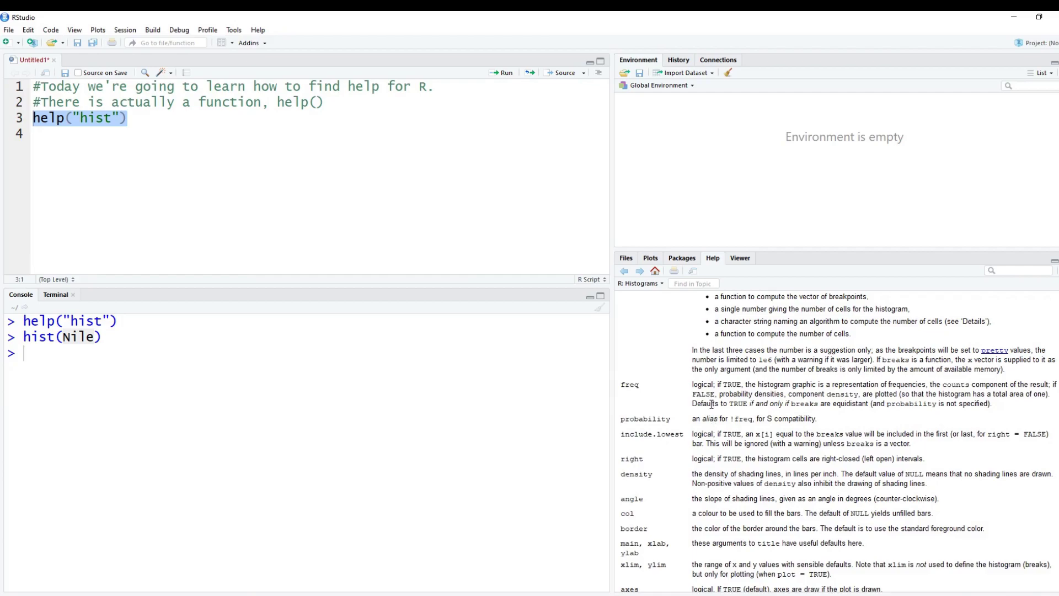
scroll(709, 402, down, 1)
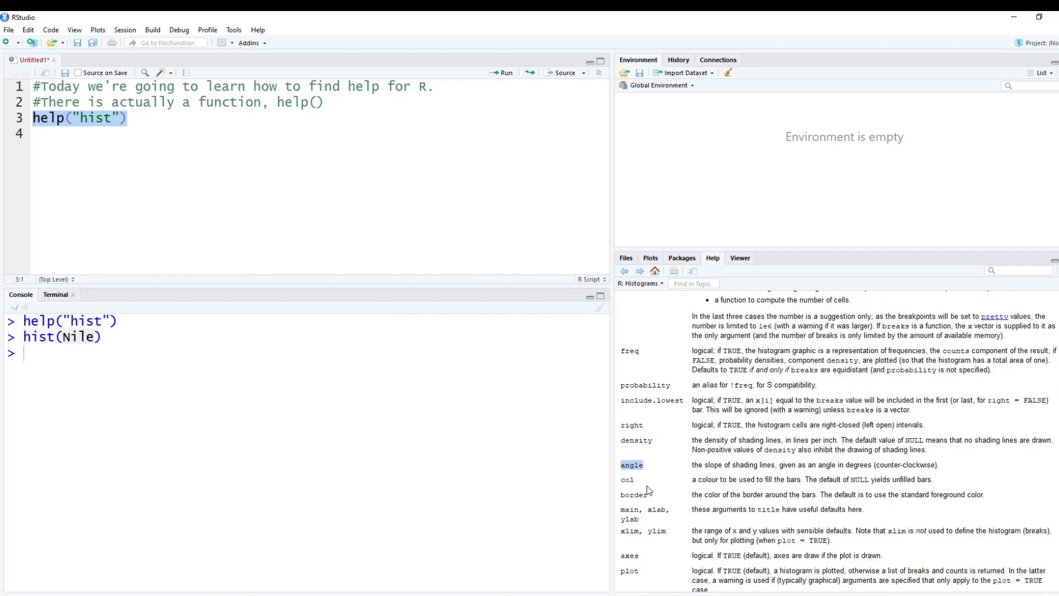
mouse_move(655, 497)
mouse_down()
mouse_move(622, 496)
mouse_move(639, 478)
mouse_move(668, 499)
mouse_up()
scroll(685, 506, down, 1)
click(680, 489)
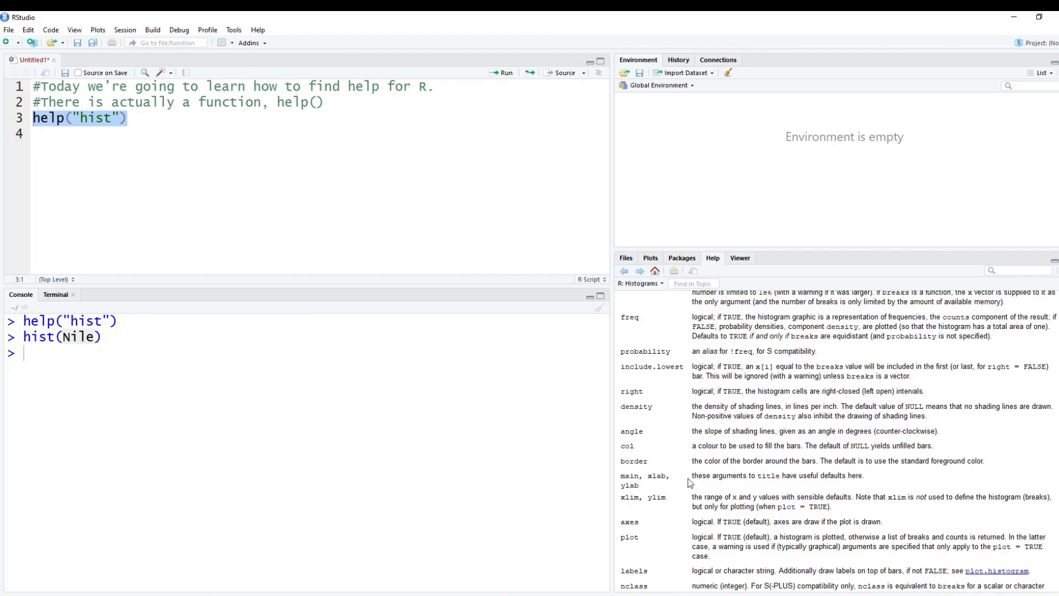
scroll(688, 478, down, 1)
scroll(781, 452, down, 2)
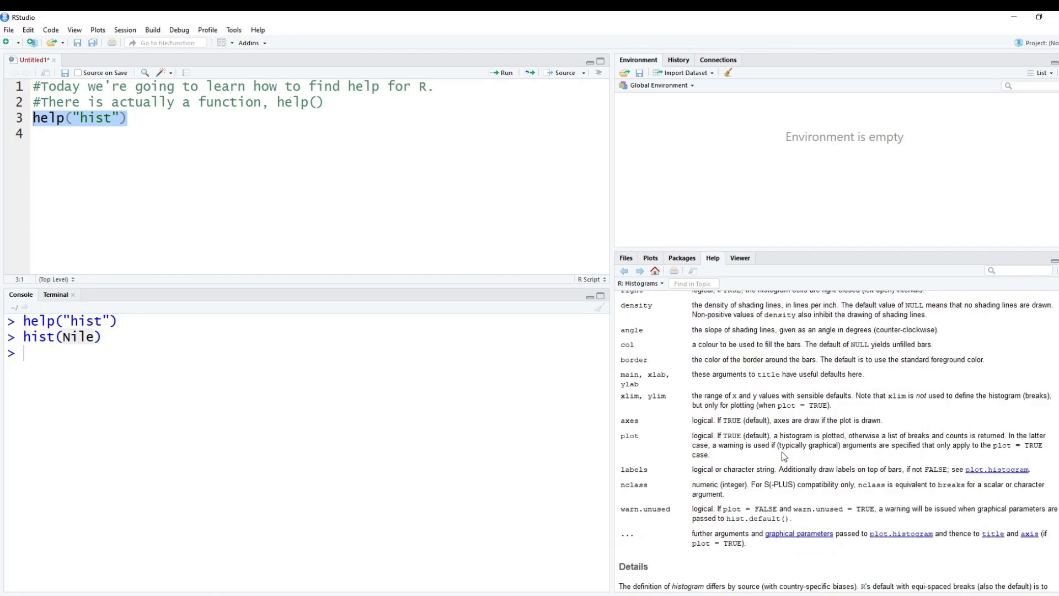
scroll(786, 447, down, 2)
scroll(807, 439, down, 3)
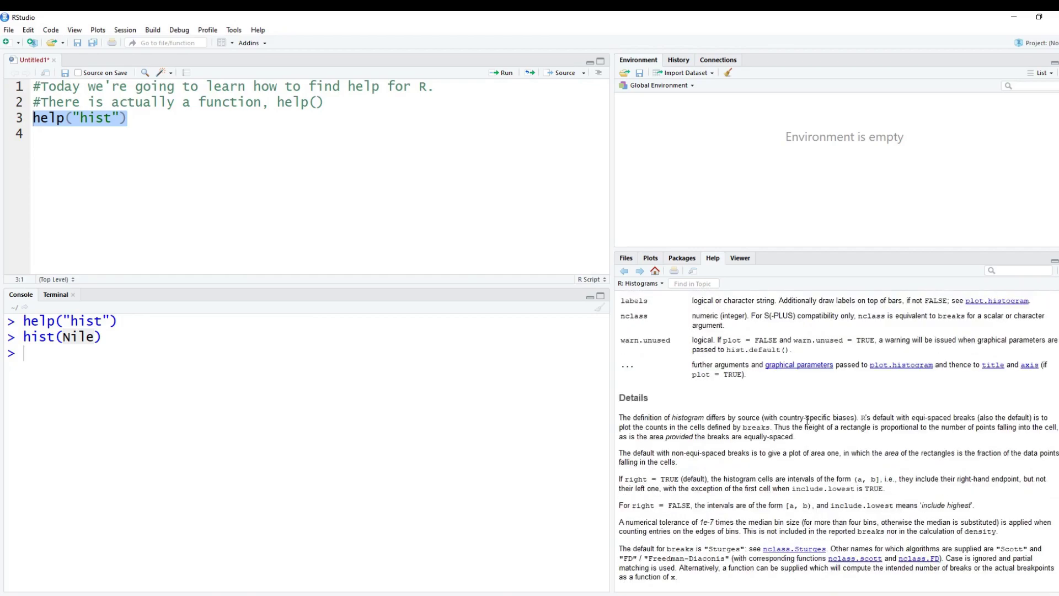
scroll(809, 422, down, 2)
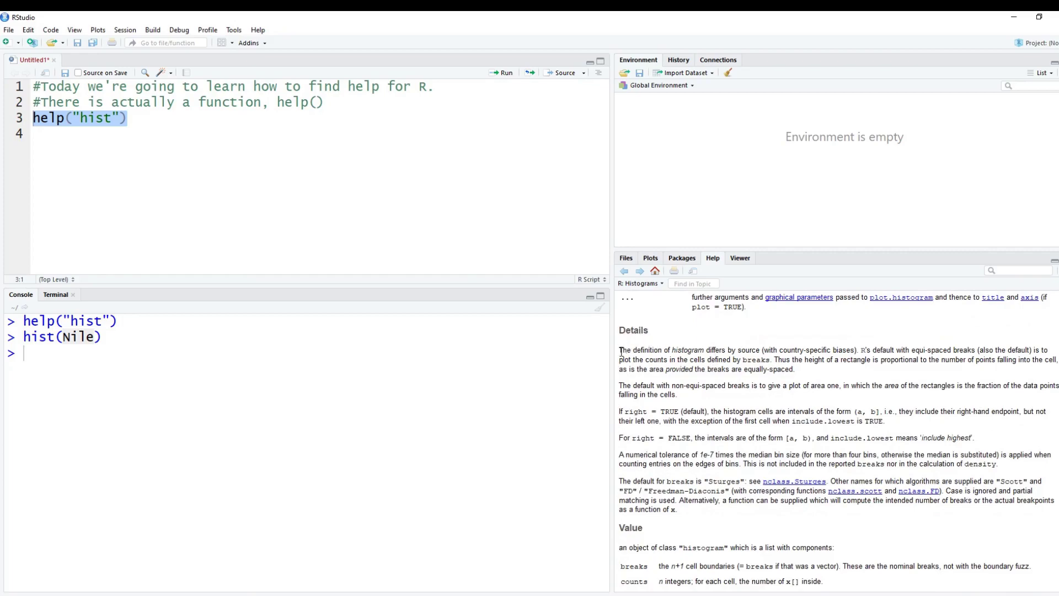
scroll(734, 421, down, 2)
scroll(770, 376, down, 2)
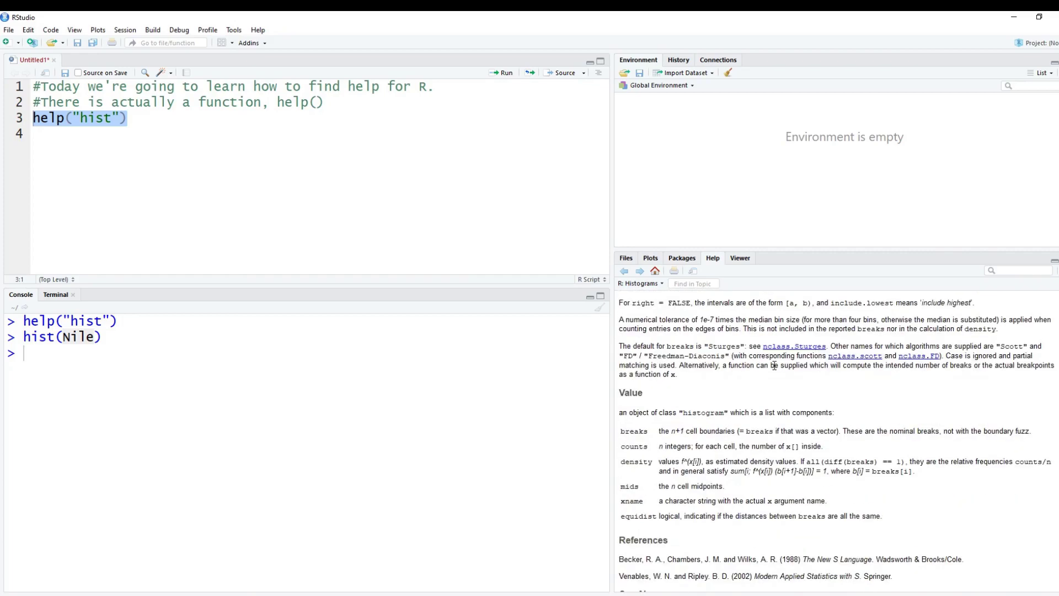
scroll(778, 389, down, 1)
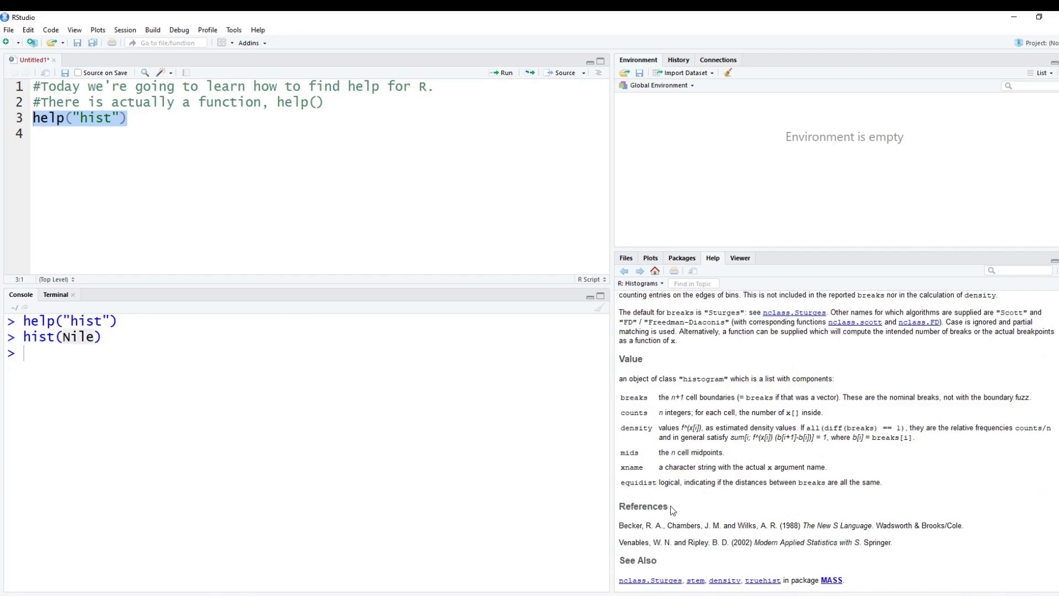
Point out the References, See Also and Examples headings of the hist help page.
drag(672, 507, 618, 507)
scroll(792, 503, down, 1)
scroll(792, 504, down, 1)
scroll(761, 463, down, 1)
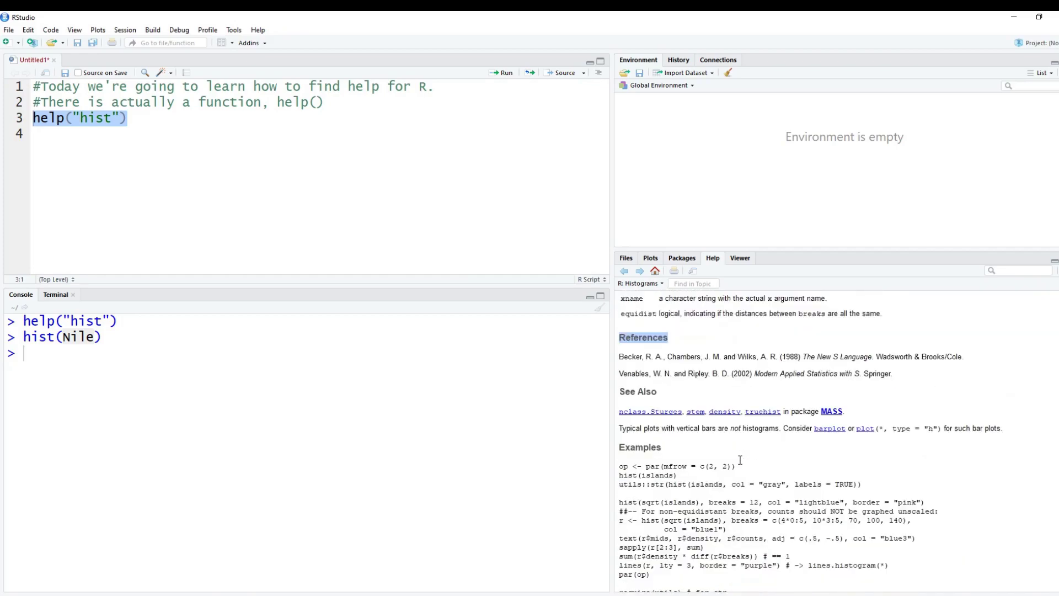
click(667, 392)
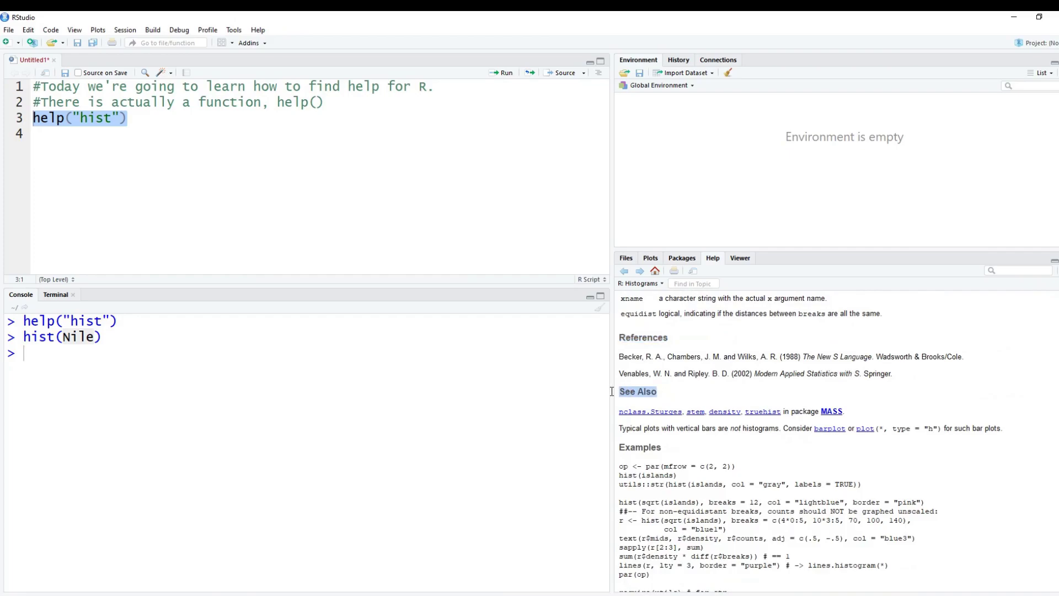
drag(876, 414, 606, 403)
click(696, 435)
scroll(696, 436, down, 1)
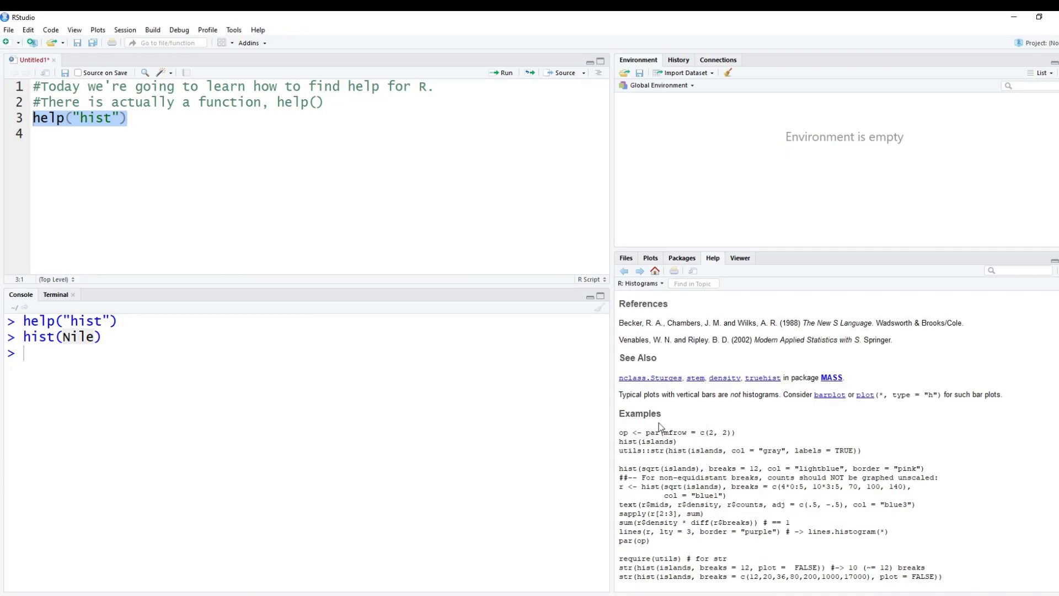
drag(666, 414, 618, 412)
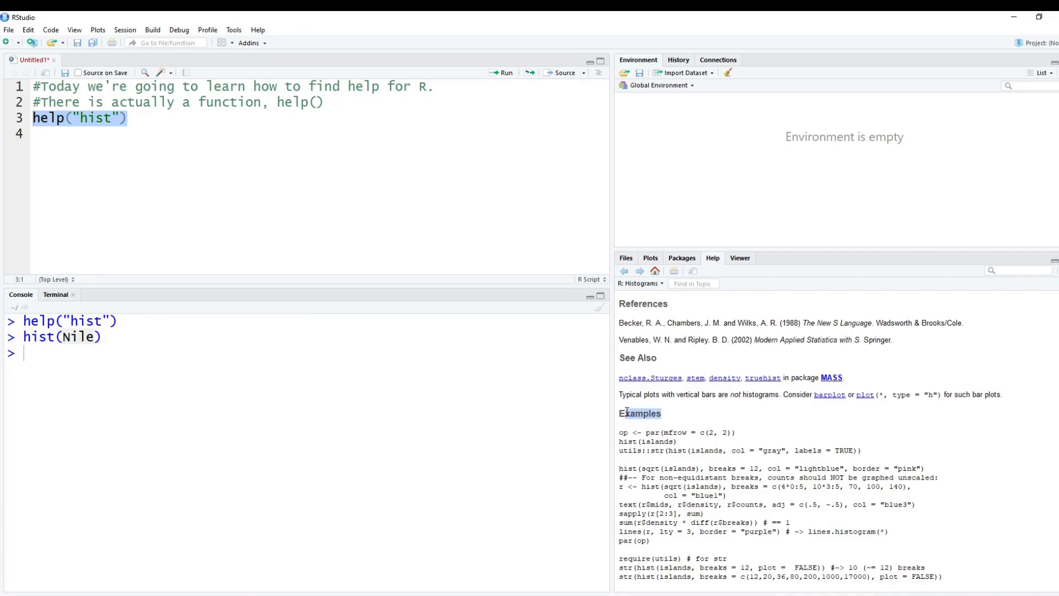
click(682, 430)
Highlight the topic name in help("hist") in the console and the Usage section.
click(205, 331)
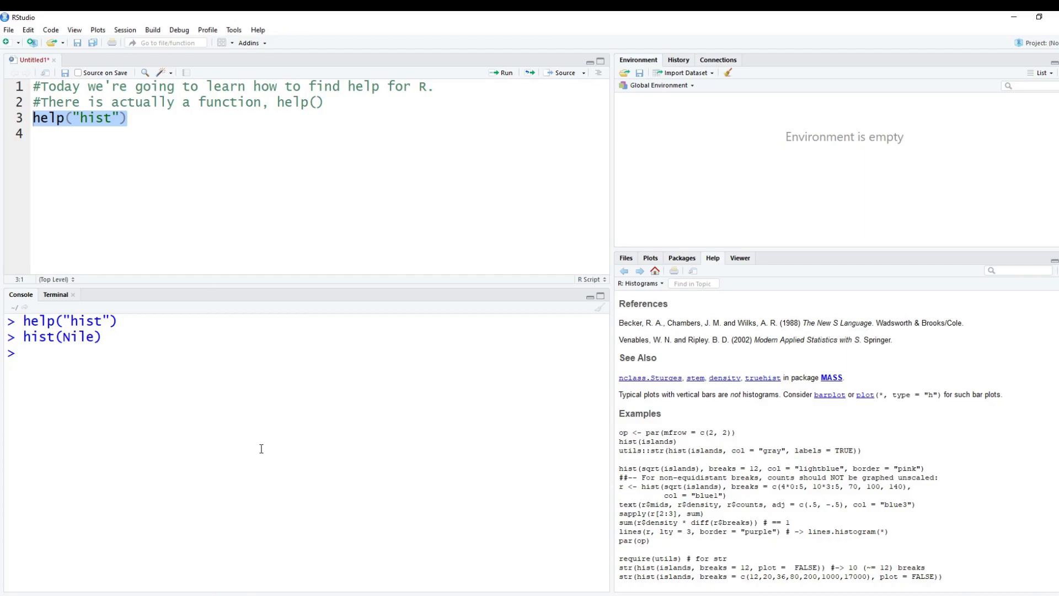
drag(103, 322, 85, 322)
click(157, 359)
scroll(738, 502, up, 10)
scroll(737, 502, up, 5)
drag(622, 398, 674, 408)
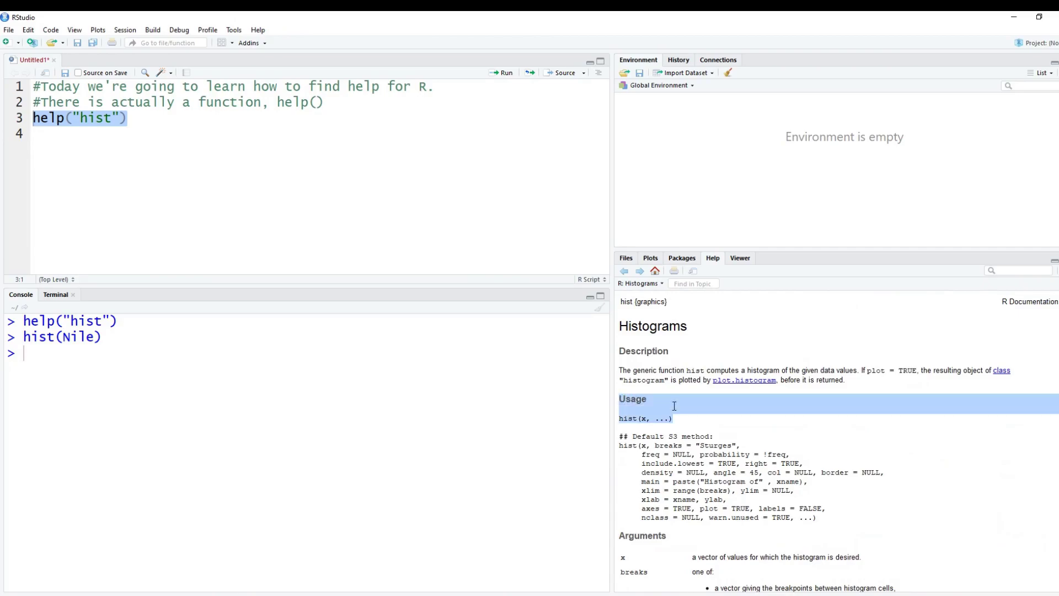
click(699, 437)
scroll(639, 447, down, 2)
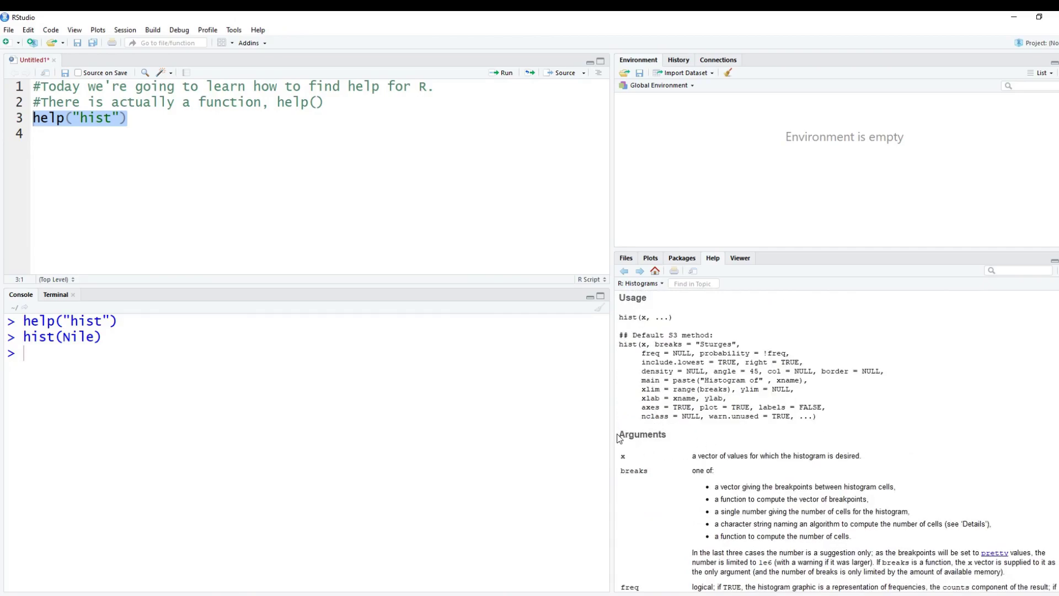
drag(619, 435, 667, 436)
scroll(670, 437, down, 1)
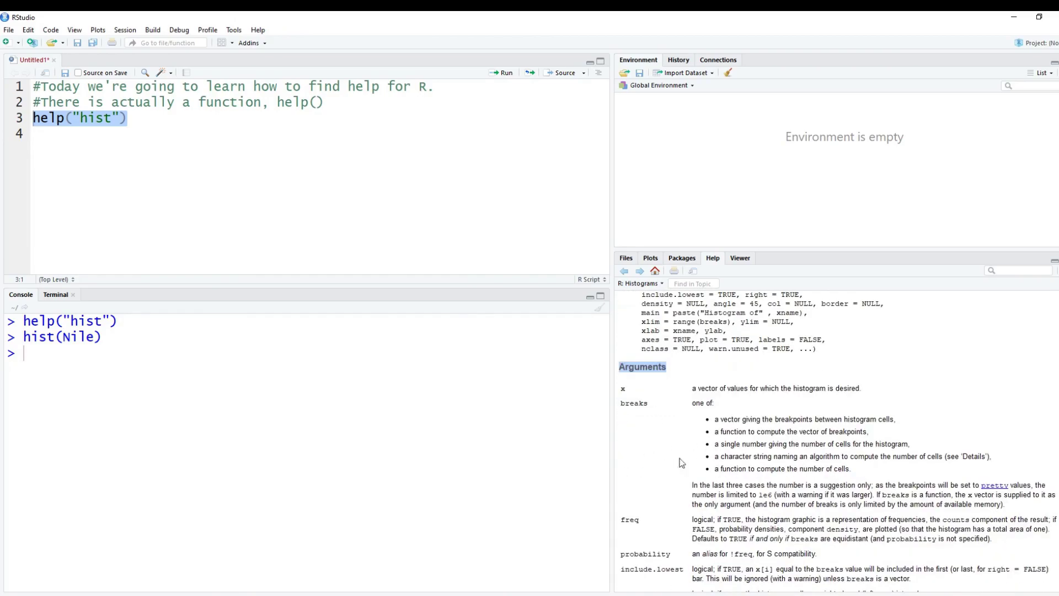
scroll(730, 454, down, 3)
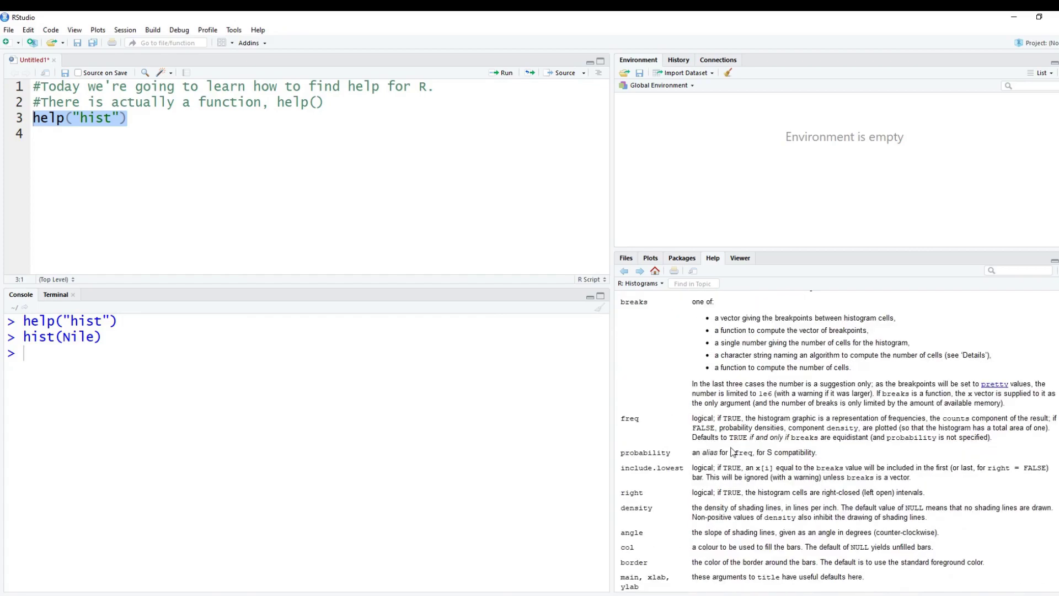
scroll(734, 451, up, 1)
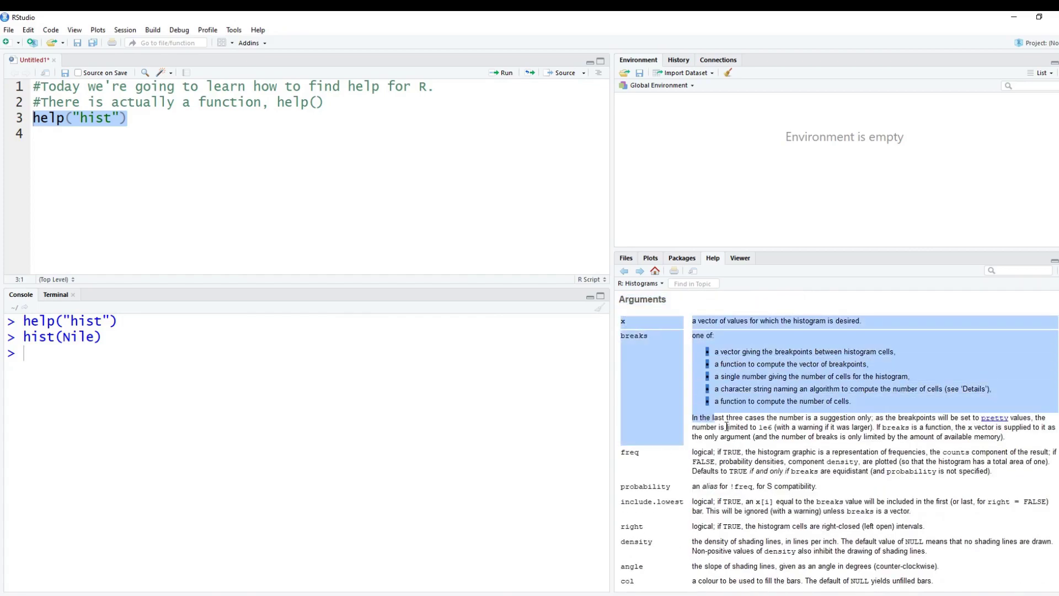
drag(622, 321, 734, 437)
scroll(734, 466, down, 5)
scroll(733, 465, down, 5)
scroll(733, 464, down, 5)
scroll(731, 460, down, 2)
scroll(729, 455, up, 1)
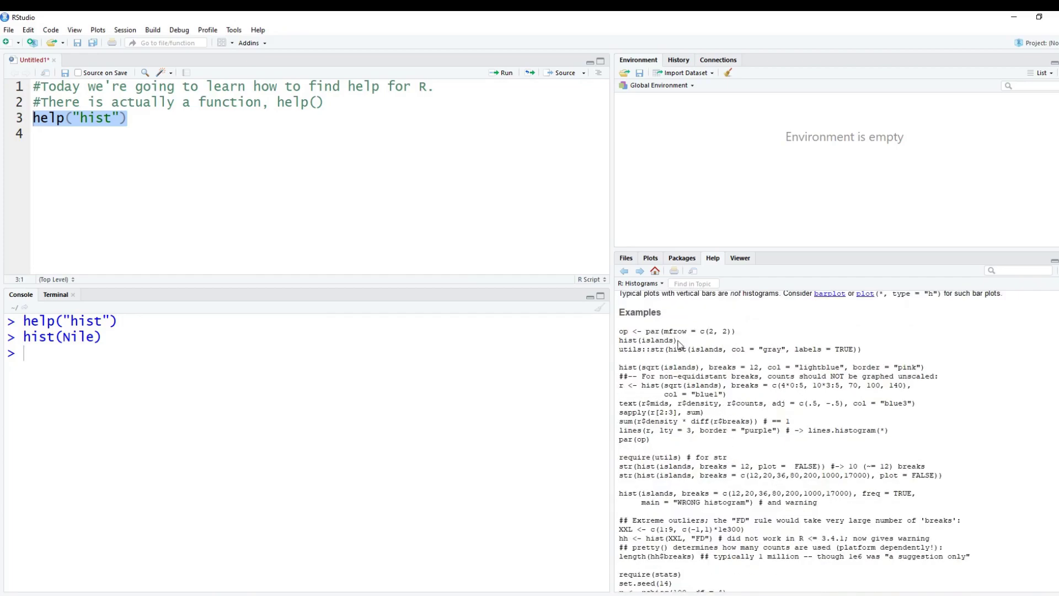
Compare the hist(islands) and sqrt(islands) breaks examples with the earlier hist(Nile) command.
drag(678, 341, 606, 330)
click(692, 353)
drag(619, 341, 678, 341)
drag(102, 336, 24, 336)
click(762, 416)
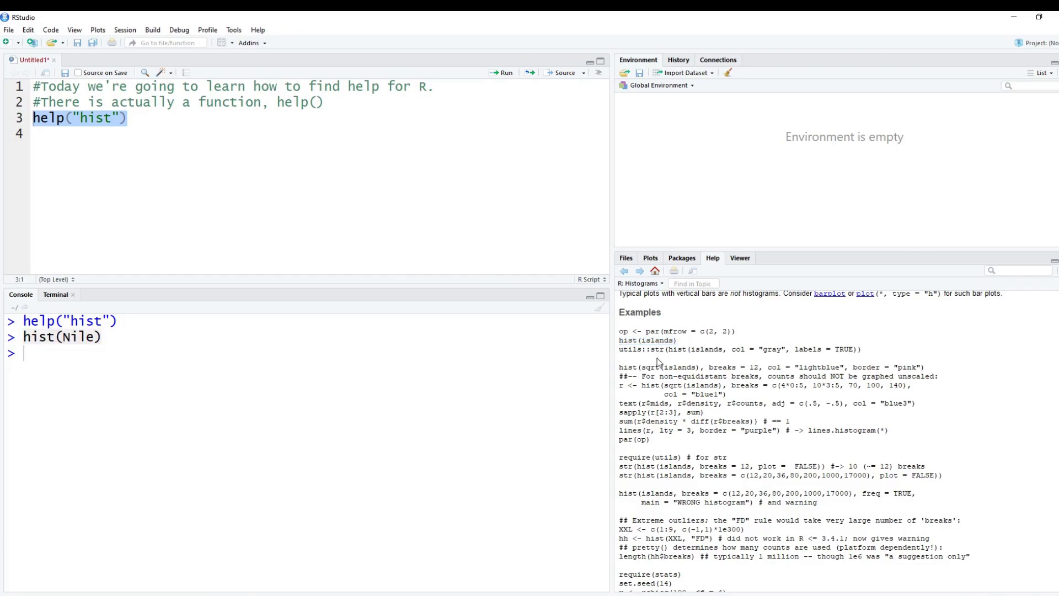
scroll(702, 458, down, 3)
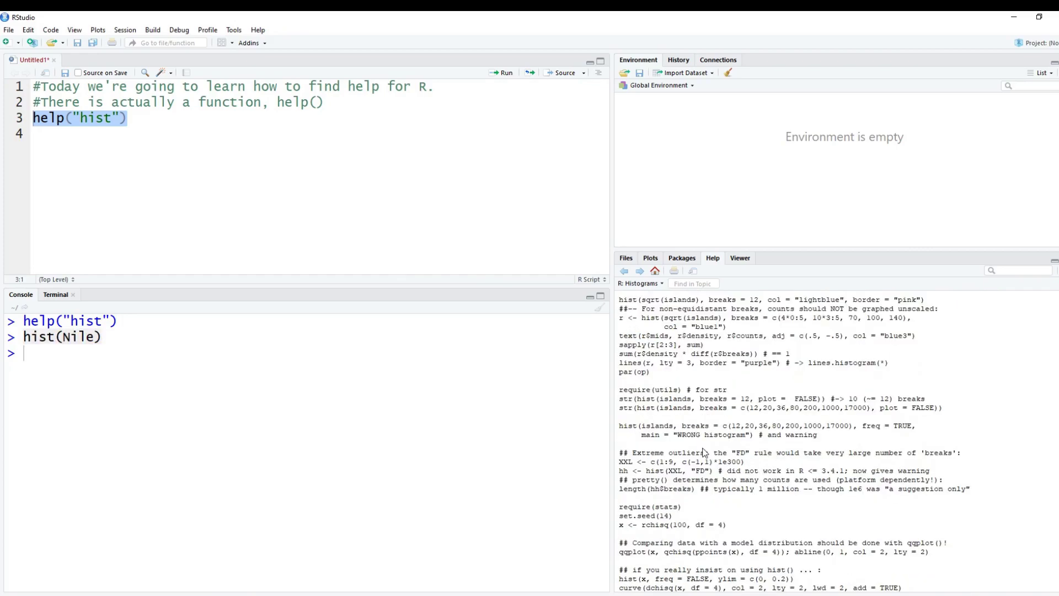
scroll(703, 451, down, 1)
scroll(703, 447, up, 2)
scroll(704, 453, up, 1)
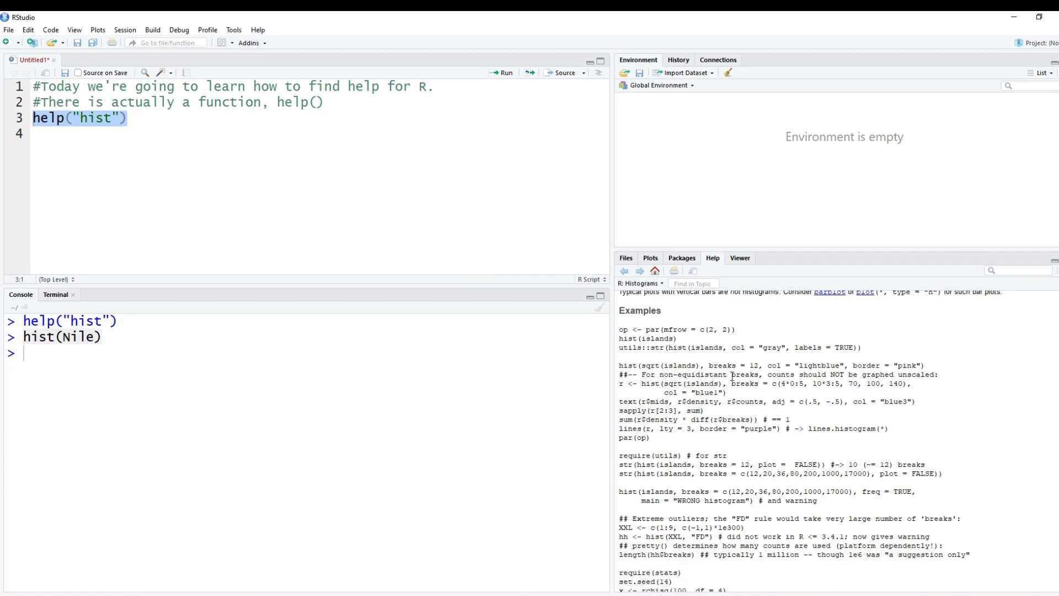
mouse_move(663, 384)
mouse_down()
mouse_move(756, 386)
mouse_move(726, 392)
mouse_up()
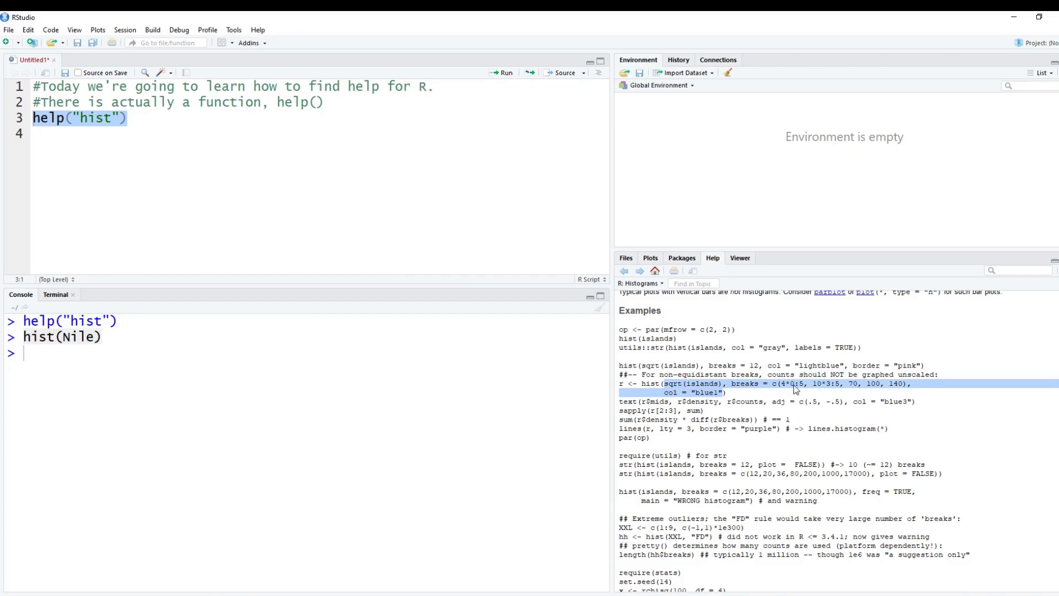
click(260, 354)
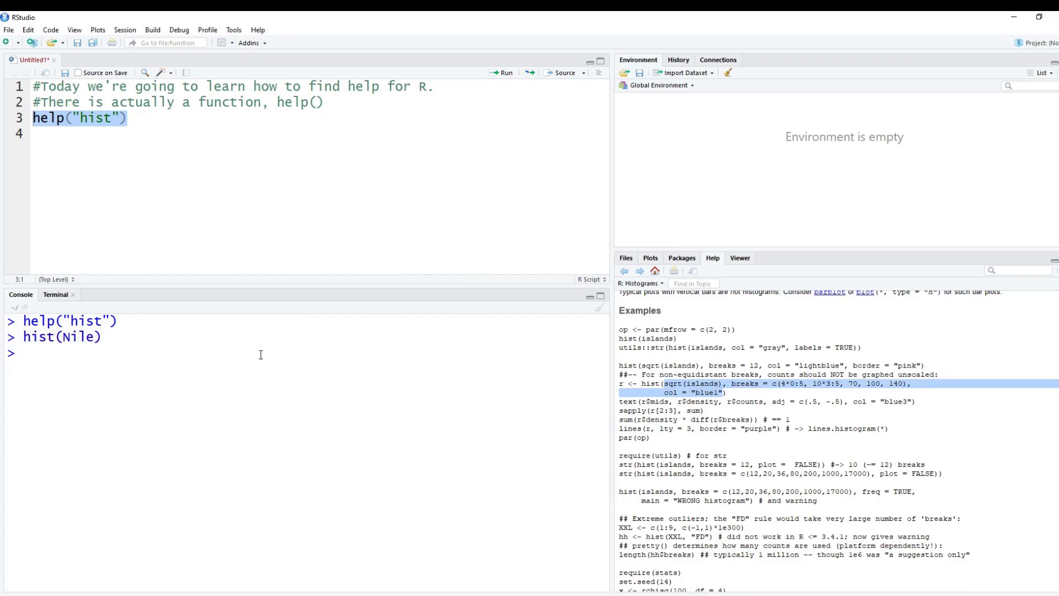
Add a script comment about using example() and point out several example code lines.
click(624, 310)
click(677, 323)
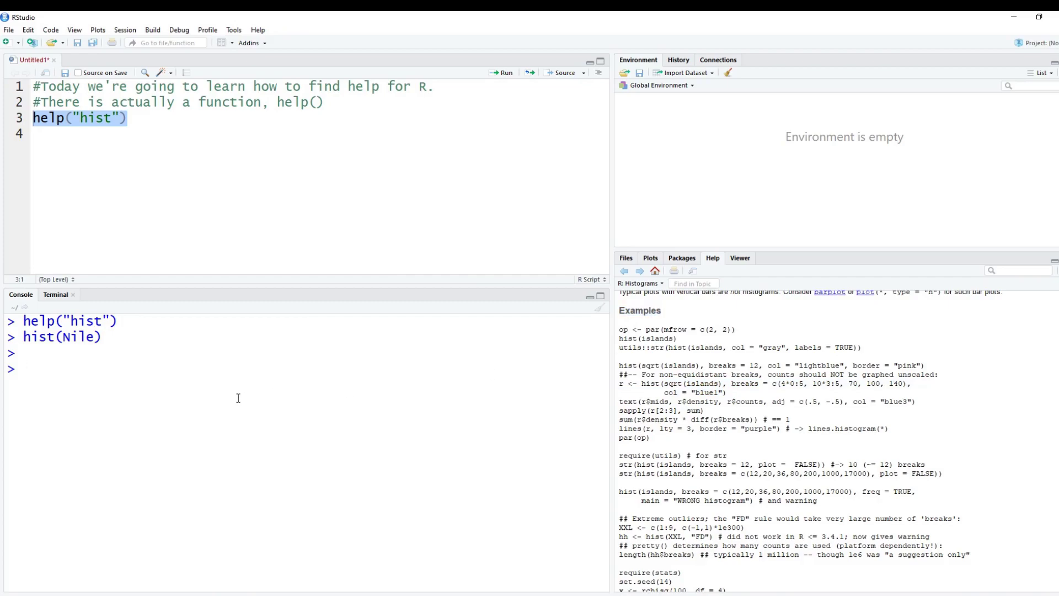
click(166, 156)
key(Return)
text(#The examples can actually be ran using )
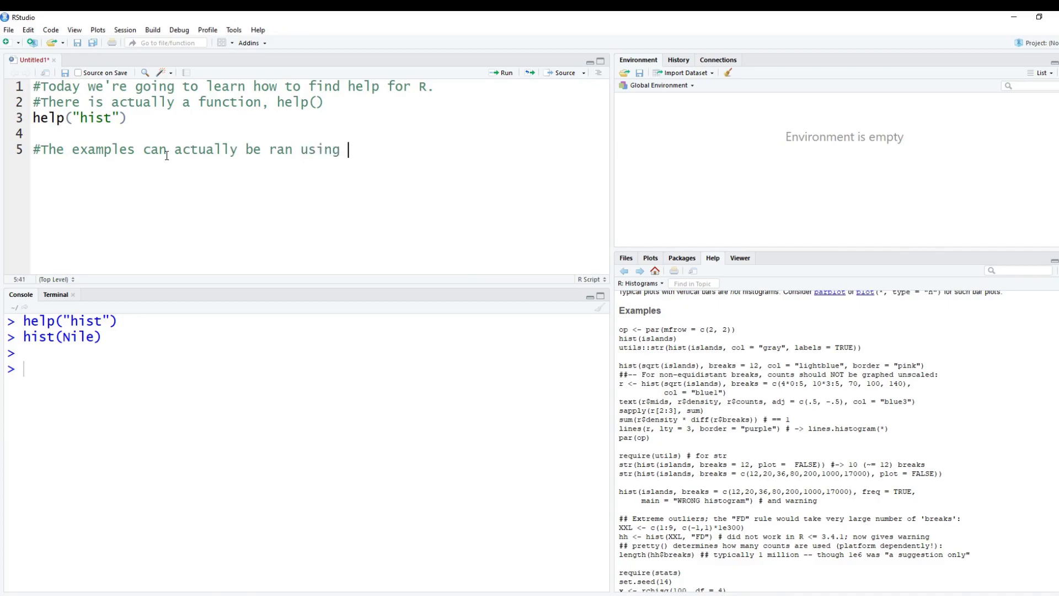
text(exampl)
text(e())
key(Left)
key(Left)
key(Left)
text(,)
drag(633, 364, 740, 419)
click(195, 412)
text(example()
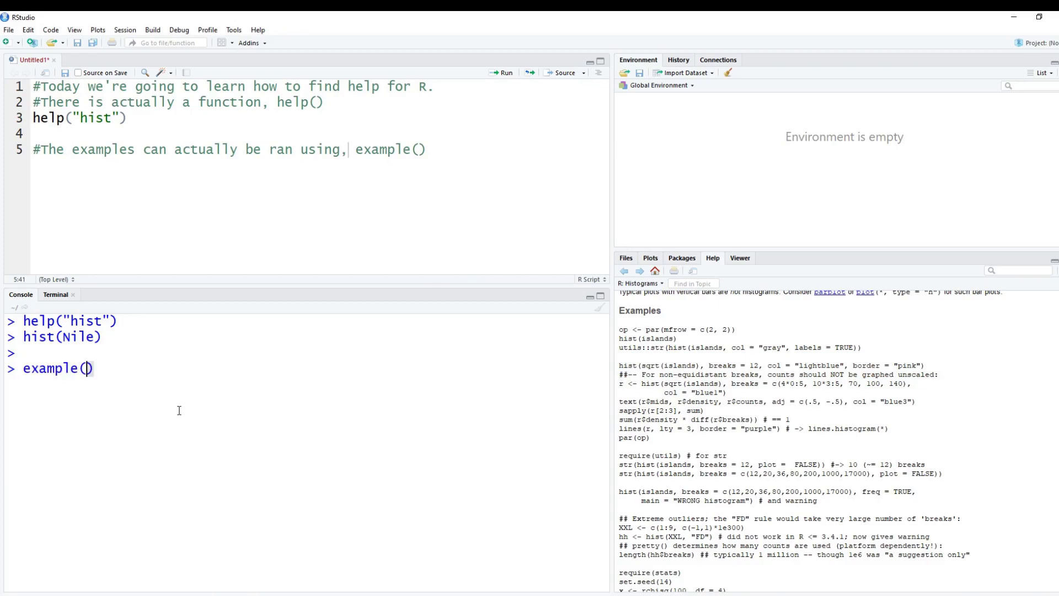
text("hist"))
Run example("hist") and match the par(mfrow) and hist(islands) lines to the console output.
key(Return)
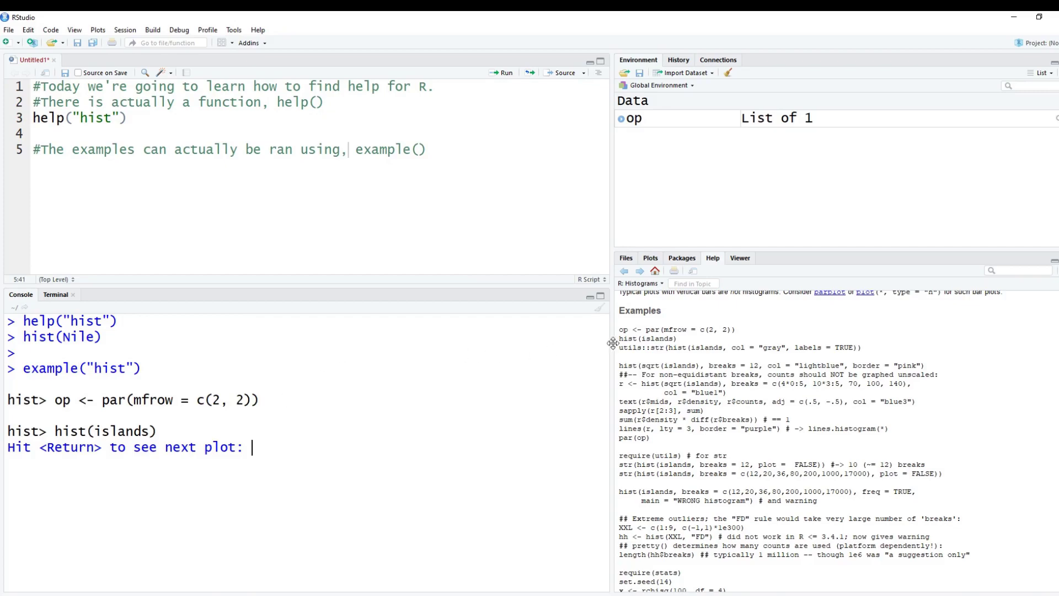
drag(620, 329, 736, 329)
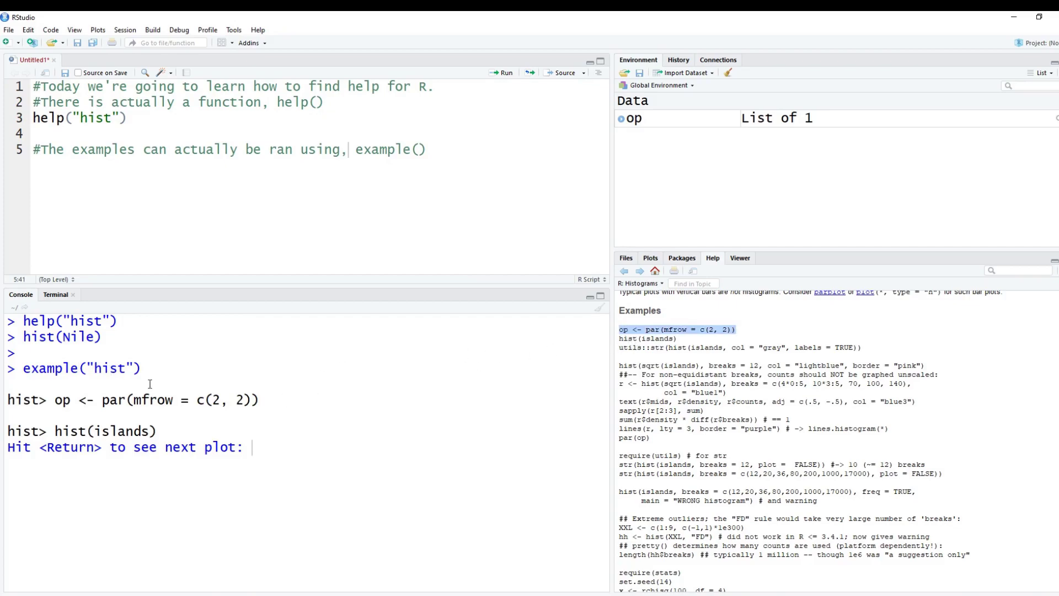
drag(258, 399, 10, 401)
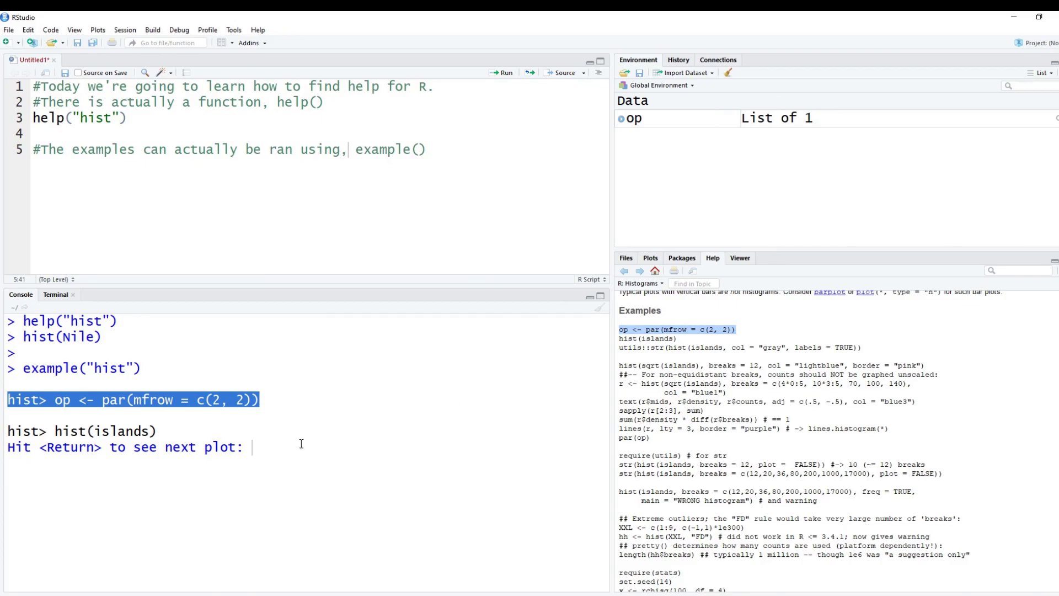
drag(160, 432, 23, 431)
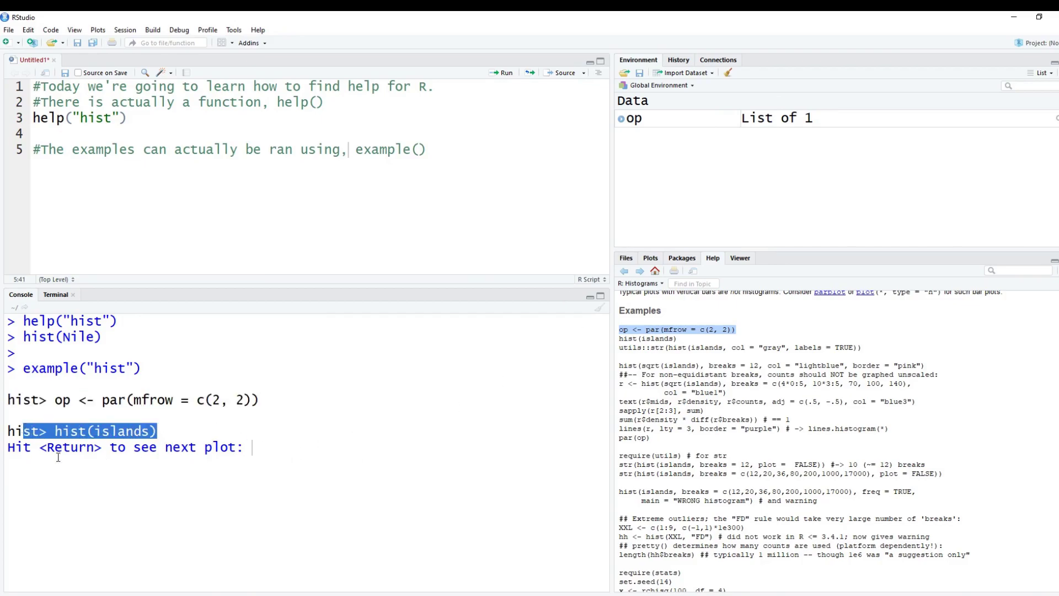
click(266, 449)
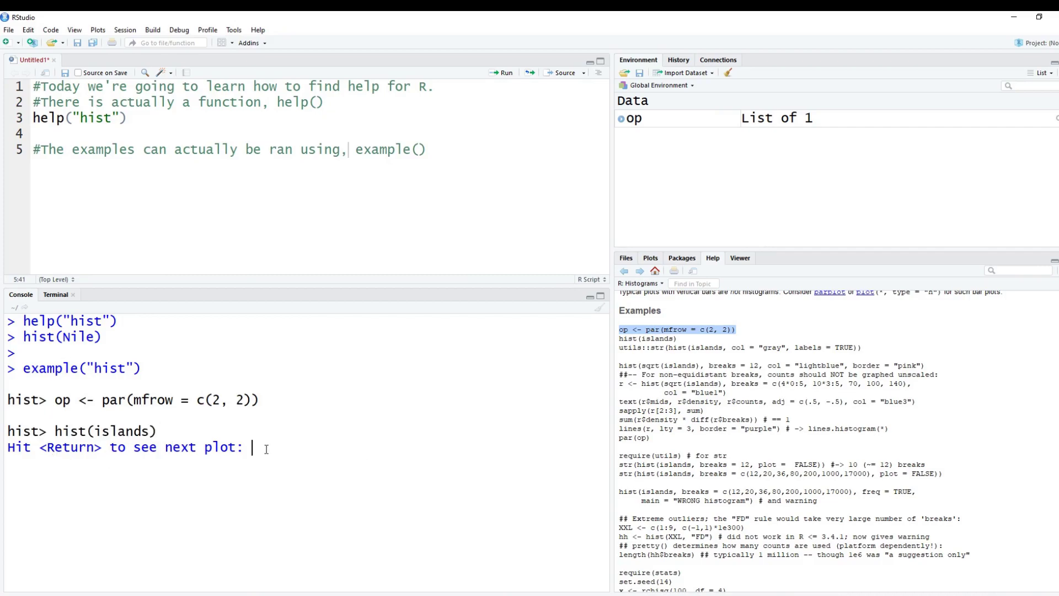
Advance through each Hit <Return> prompt until the hist example finishes with the Q-Q plot and Histogram of x.
key(Return)
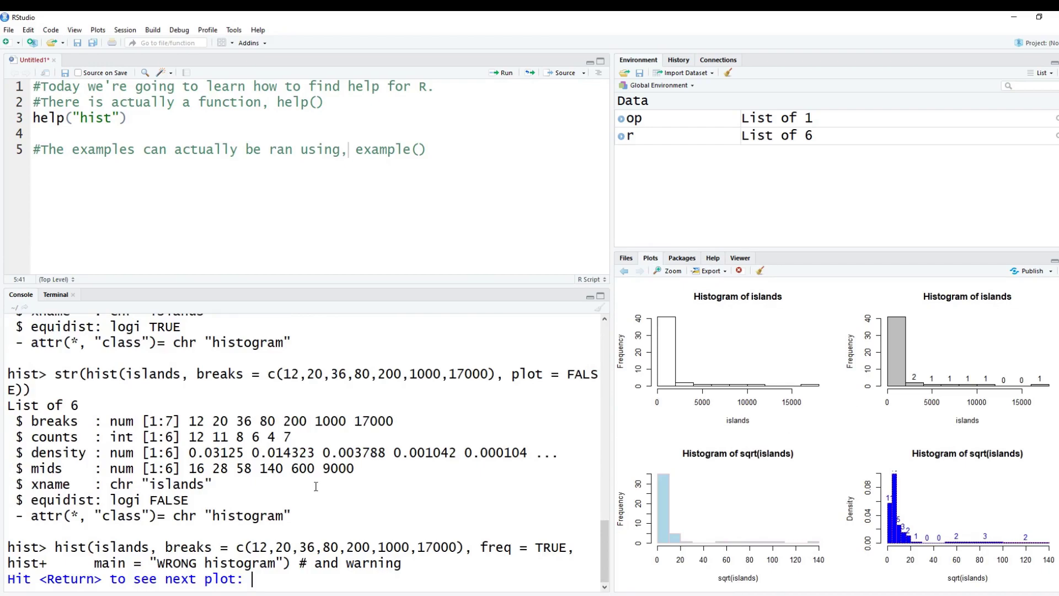
scroll(316, 487, up, 2)
scroll(315, 486, up, 2)
scroll(316, 487, up, 1)
scroll(248, 448, up, 1)
scroll(178, 414, up, 1)
scroll(136, 391, up, 1)
scroll(137, 391, up, 2)
scroll(138, 392, up, 2)
scroll(138, 393, up, 1)
scroll(140, 395, up, 2)
scroll(140, 395, up, 1)
scroll(139, 391, up, 2)
key(Return)
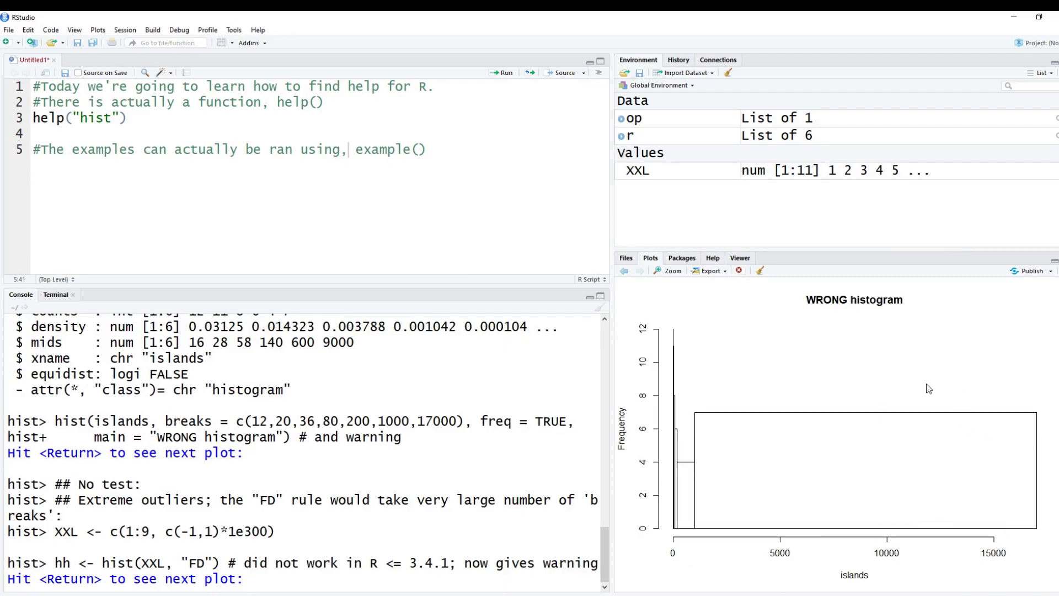
click(355, 571)
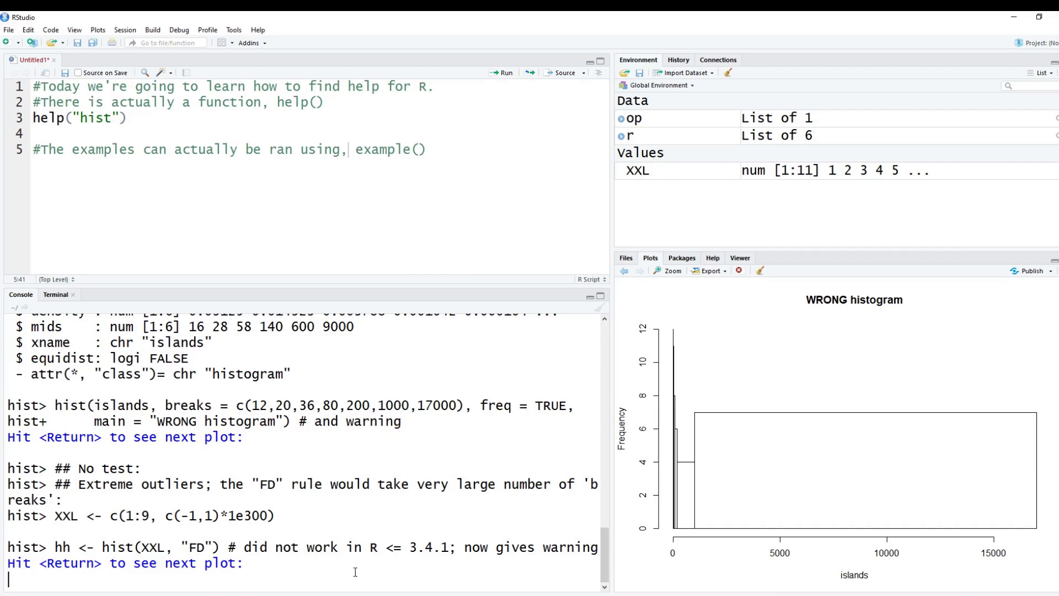
key(Return)
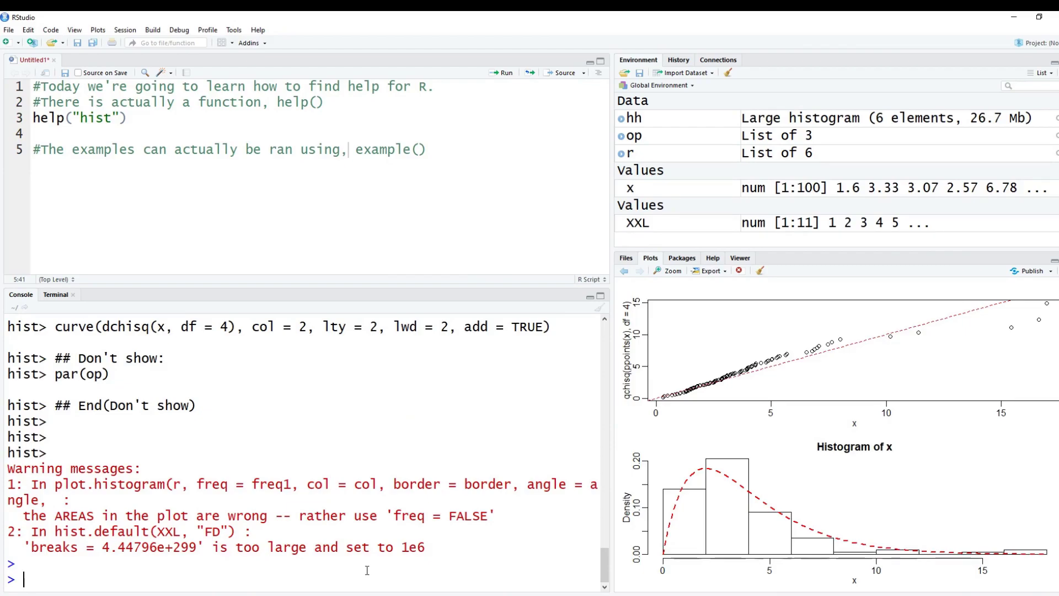
drag(439, 550, 98, 485)
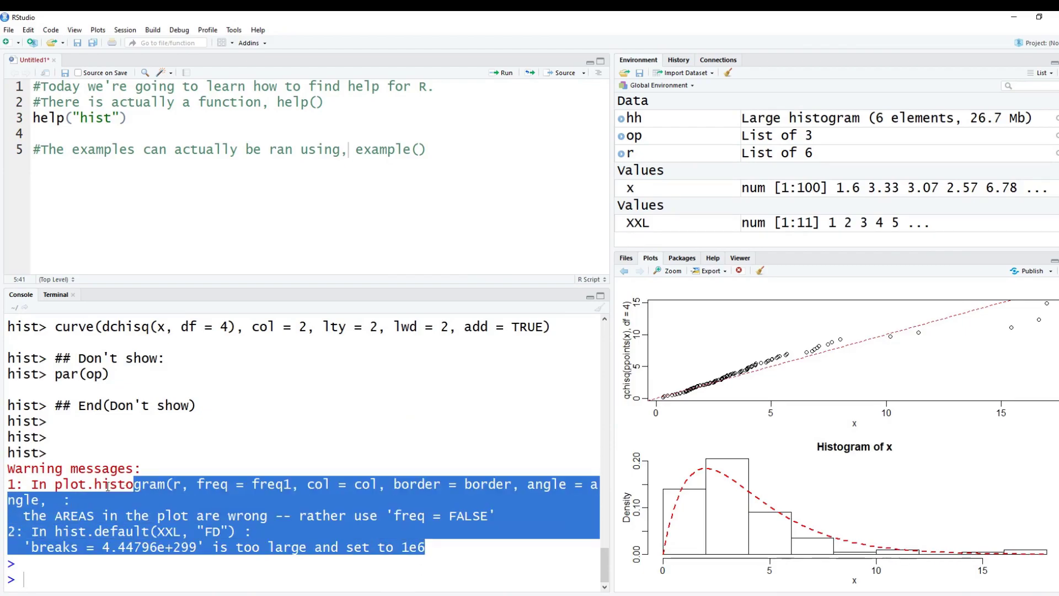
click(267, 509)
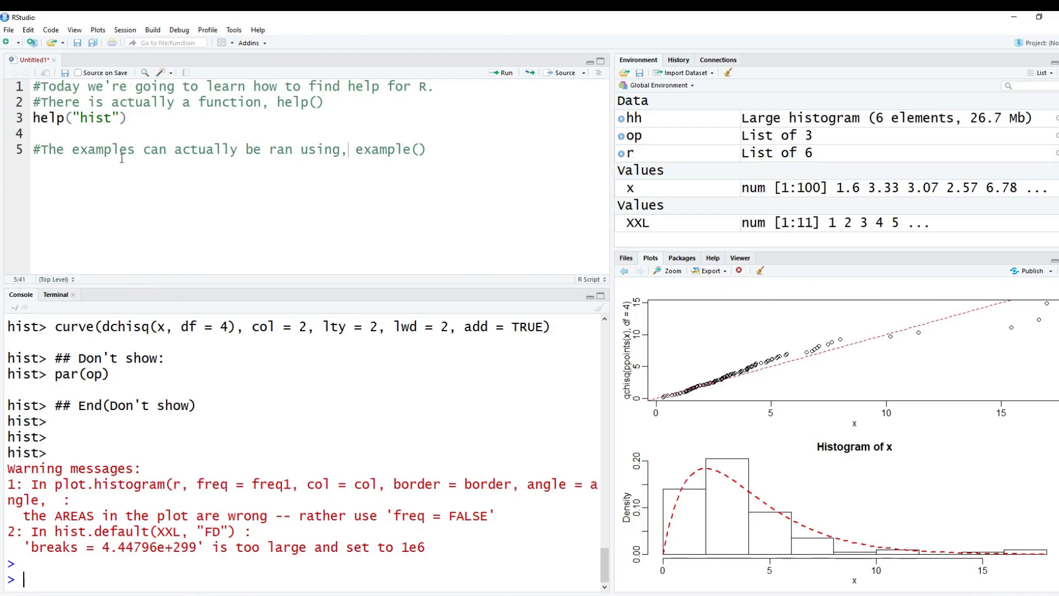
Add example("hist") to the script below its comment, followed by blank lines.
click(438, 150)
key(Return)
text(example("hist")
key(End)
key(Return)
key(Return)
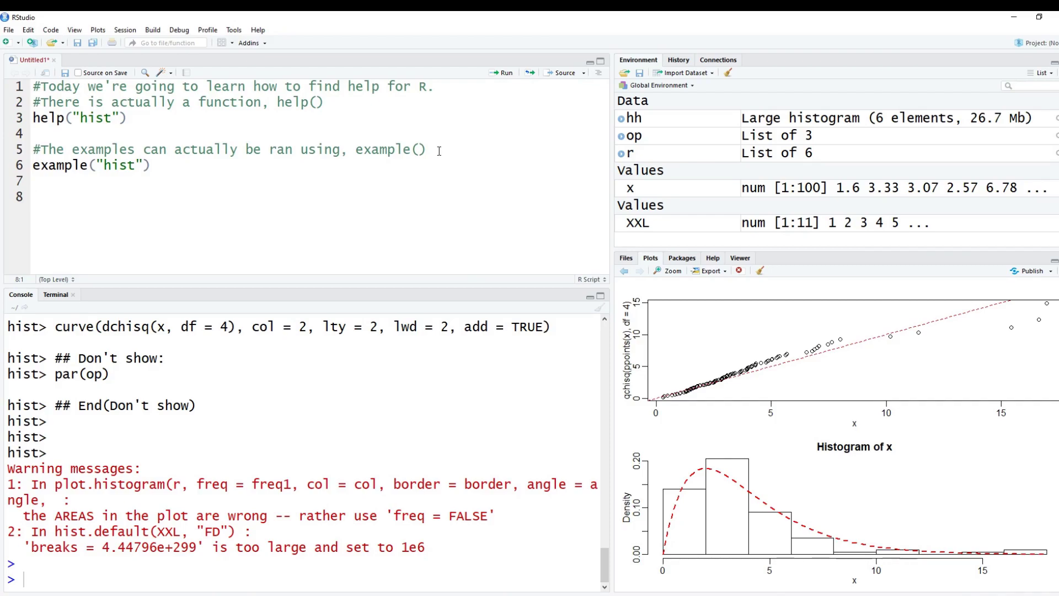
text(#Youc)
Add a comment about searching inside R and help.search("OLS"), then select that line.
key(BackSpace)
text(can also search insode of R using a function. ()
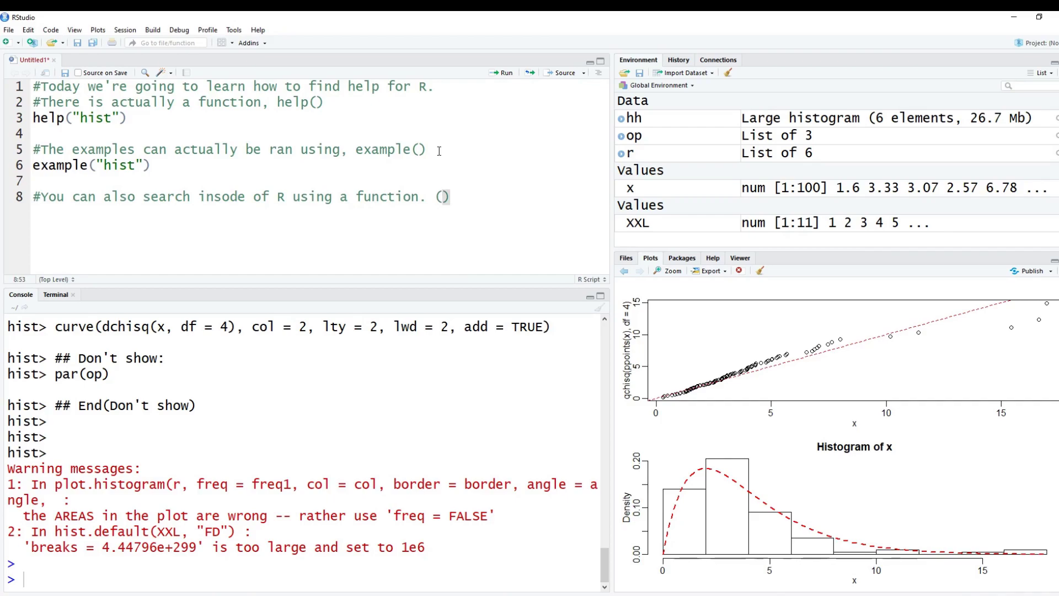
text(RStudio)
key(Return)
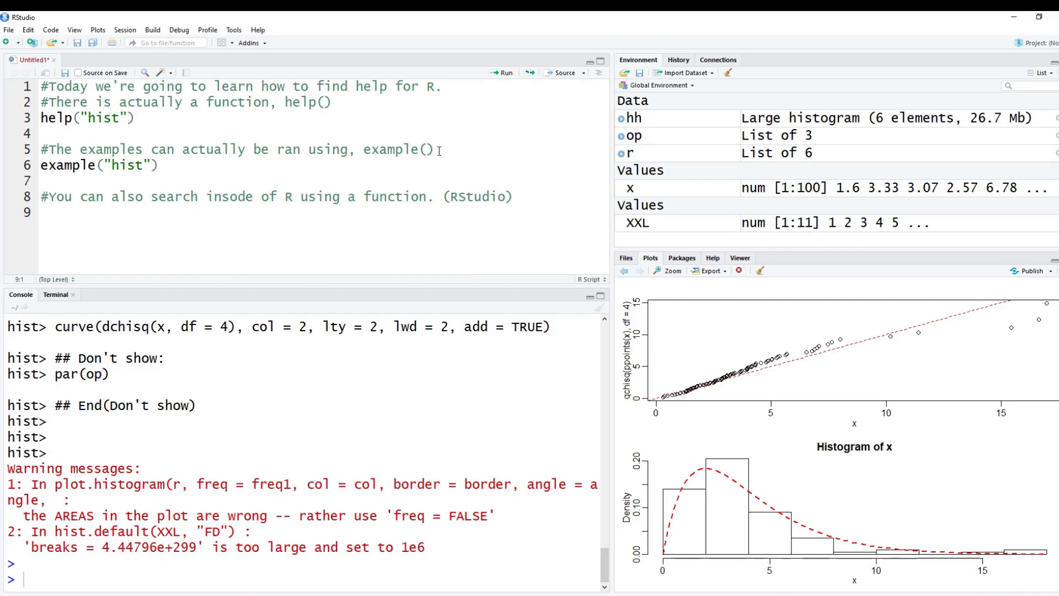
text(help)
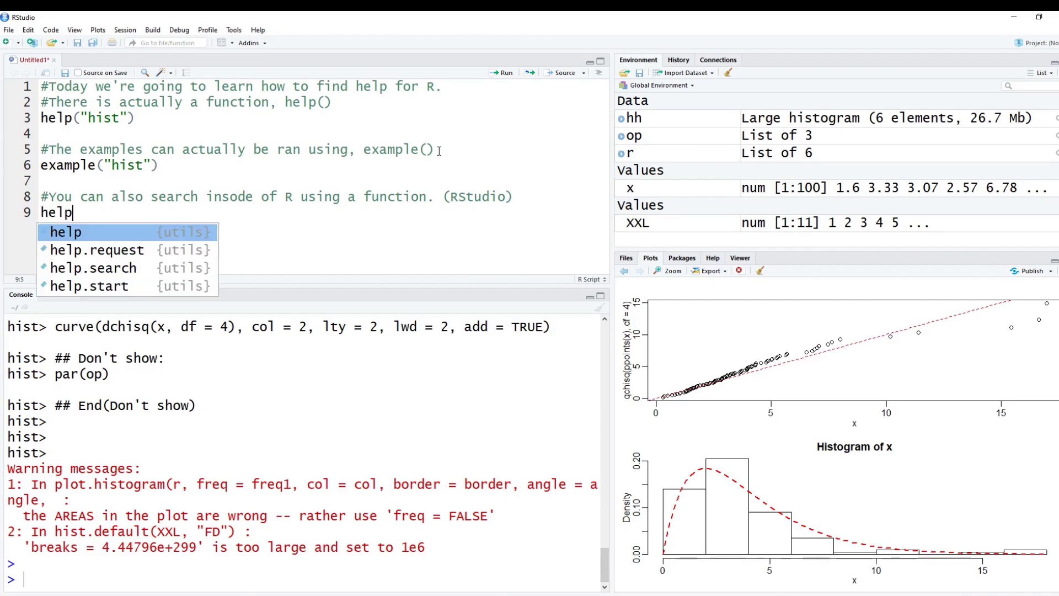
text(.searc)
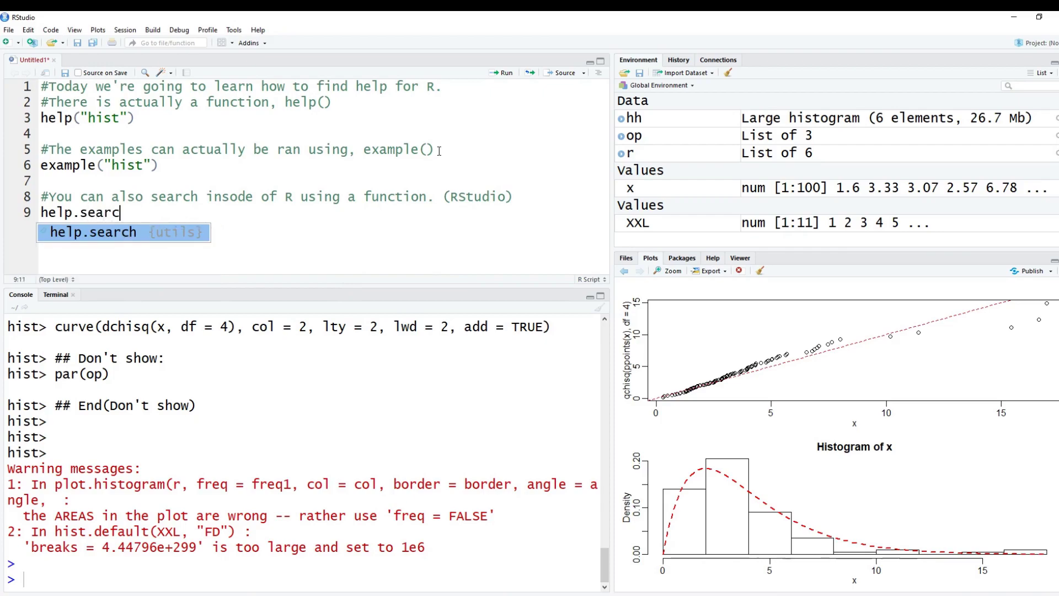
text(h()
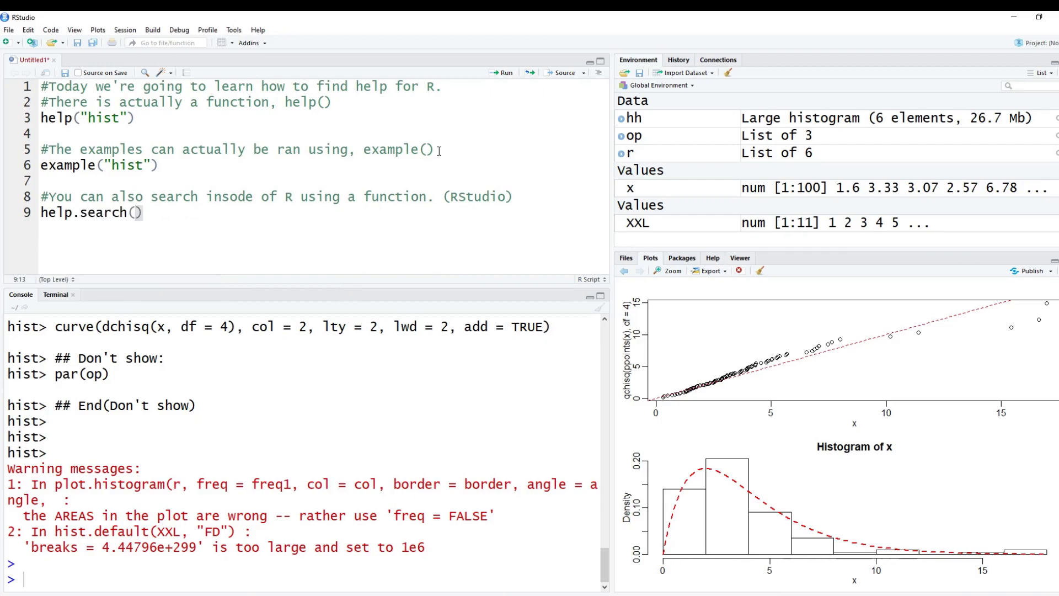
text(")
text(OLS)
key(Right)
key(Right)
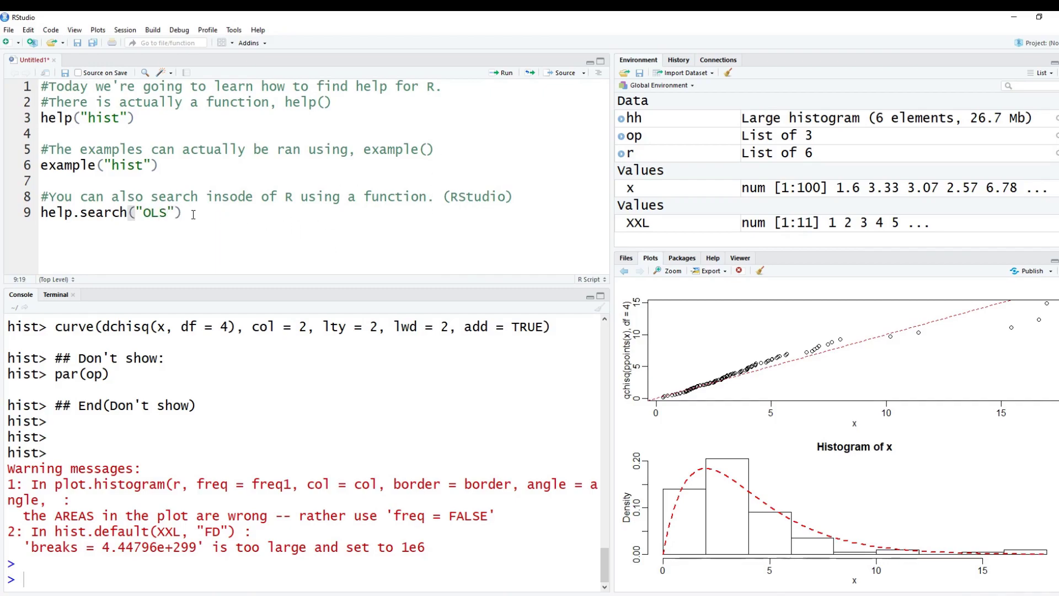
key(shift+Home)
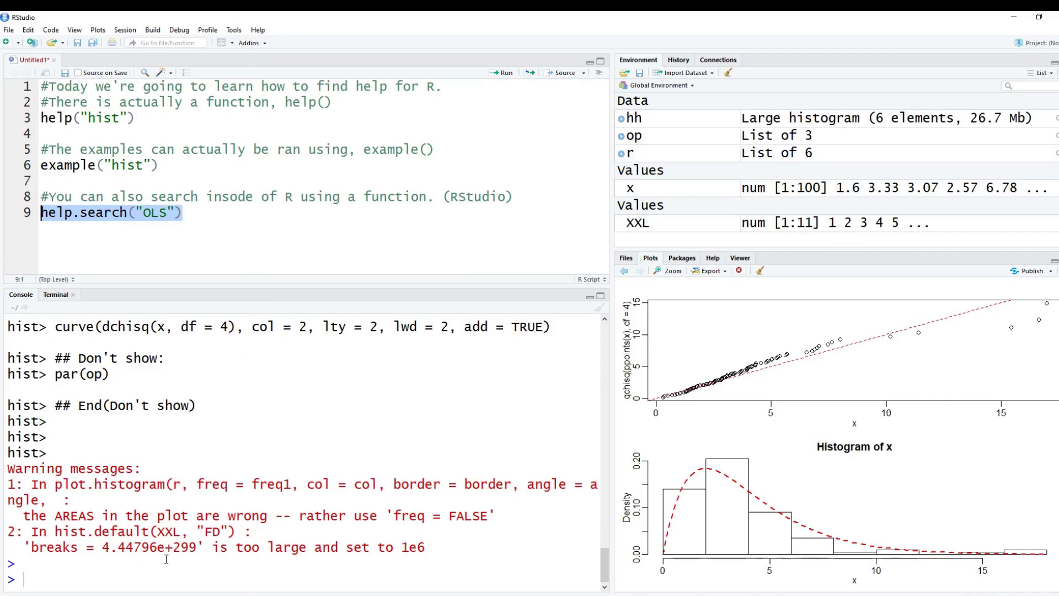
key(ctrl+Return)
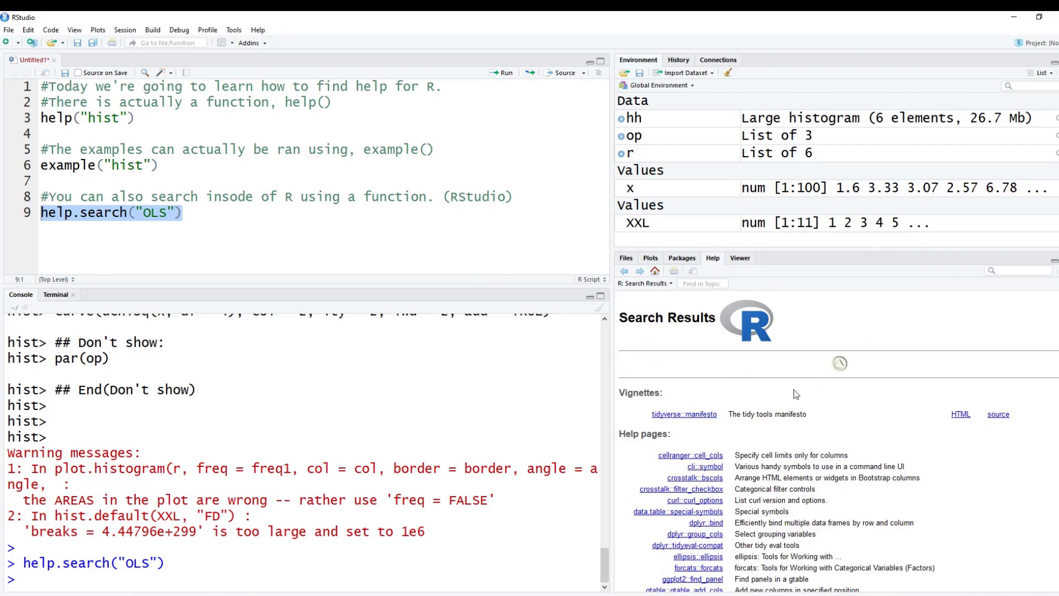
double_click(765, 414)
click(791, 414)
triple_click(734, 413)
drag(780, 414, 800, 414)
click(803, 434)
scroll(801, 431, down, 3)
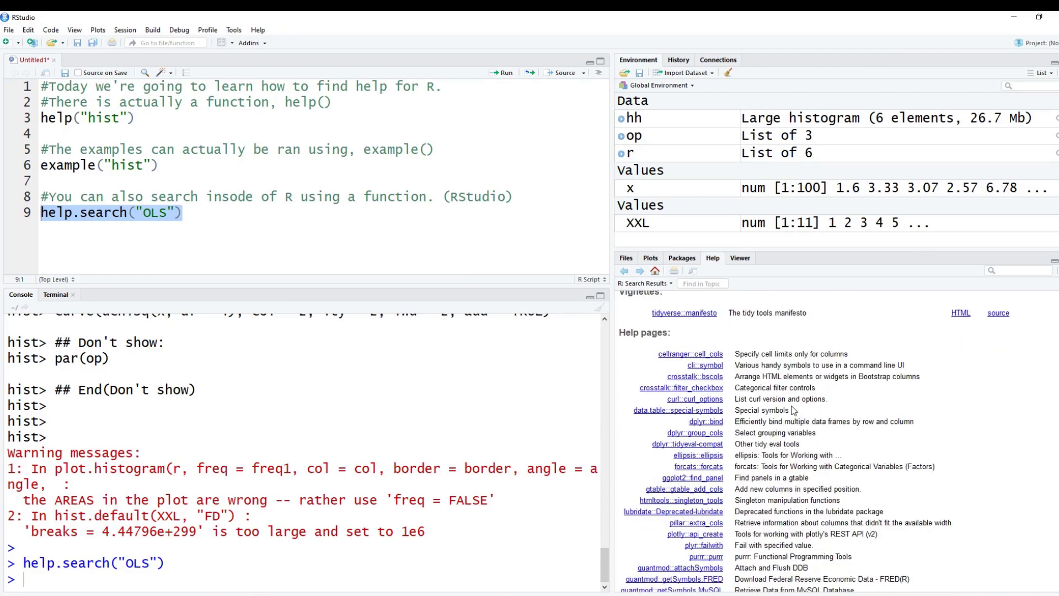
scroll(793, 410, down, 2)
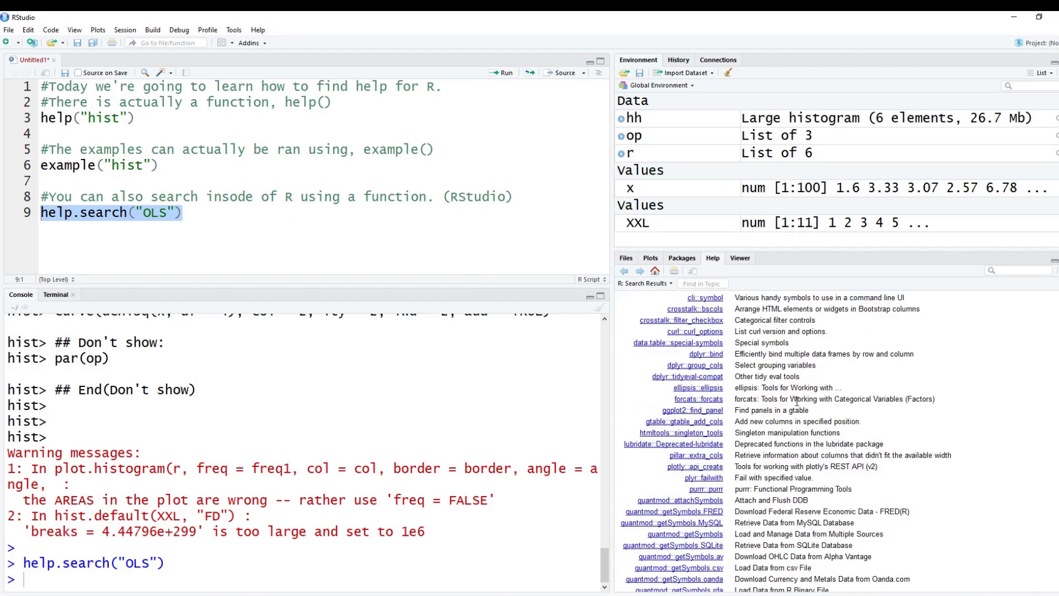
scroll(793, 409, down, 2)
scroll(795, 406, down, 2)
scroll(798, 404, down, 2)
scroll(798, 406, down, 3)
scroll(778, 464, down, 1)
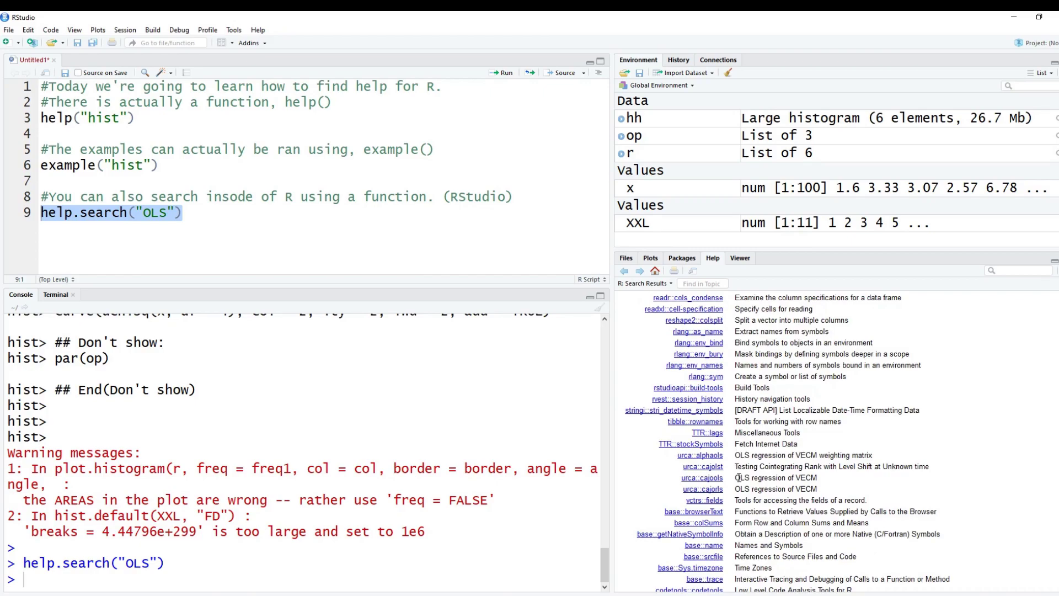
drag(735, 478, 819, 480)
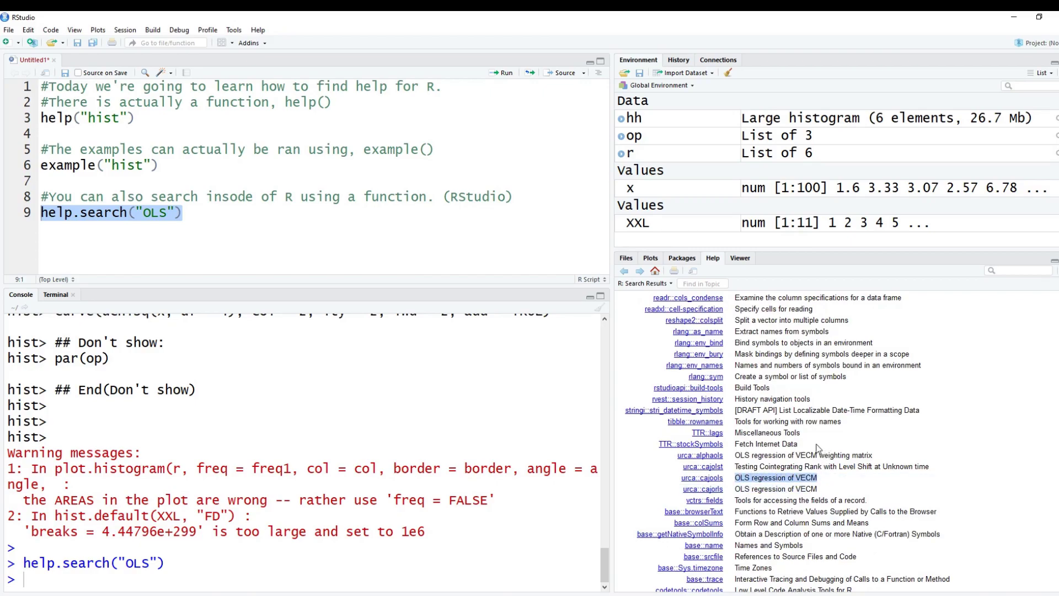
drag(736, 455, 812, 457)
scroll(811, 458, down, 4)
scroll(820, 460, down, 1)
scroll(827, 445, down, 1)
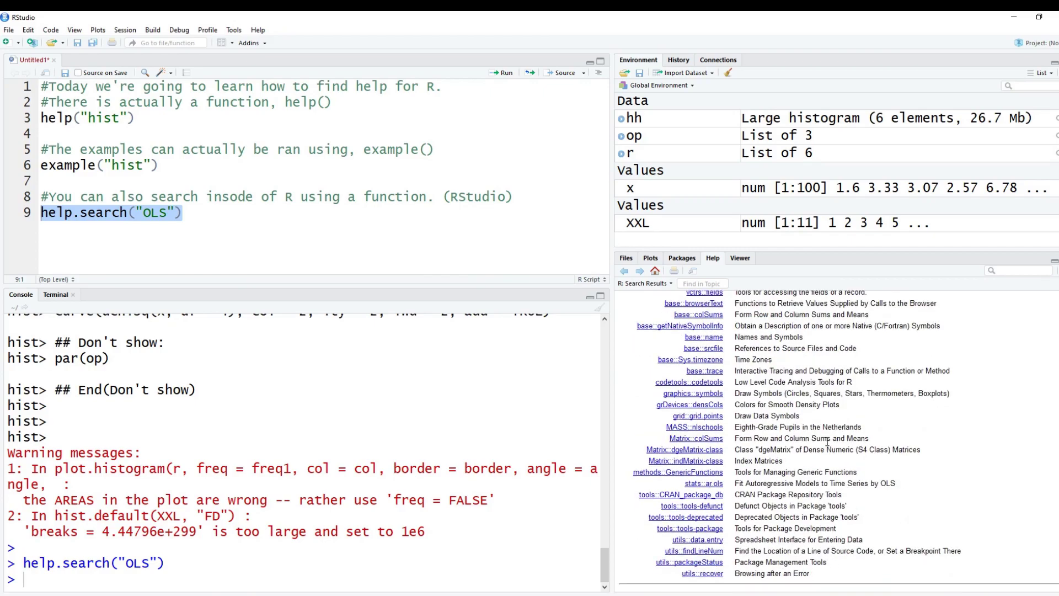
scroll(828, 444, up, 5)
scroll(828, 444, up, 5)
scroll(828, 444, up, 3)
scroll(830, 445, up, 3)
scroll(830, 444, up, 5)
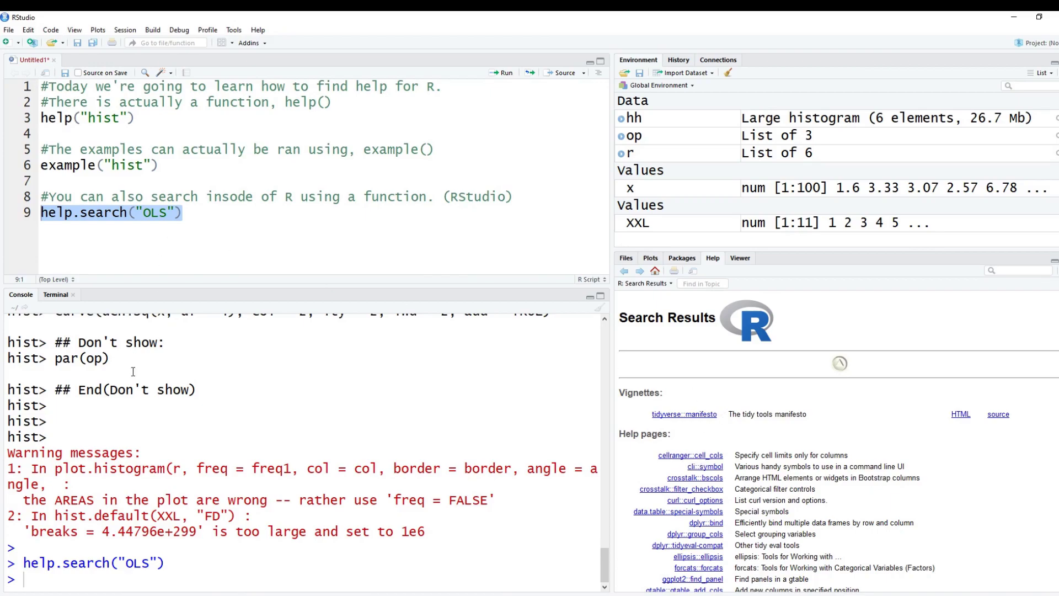
Add and run help.search("linear regression") on line 10, marking several result rows.
click(213, 224)
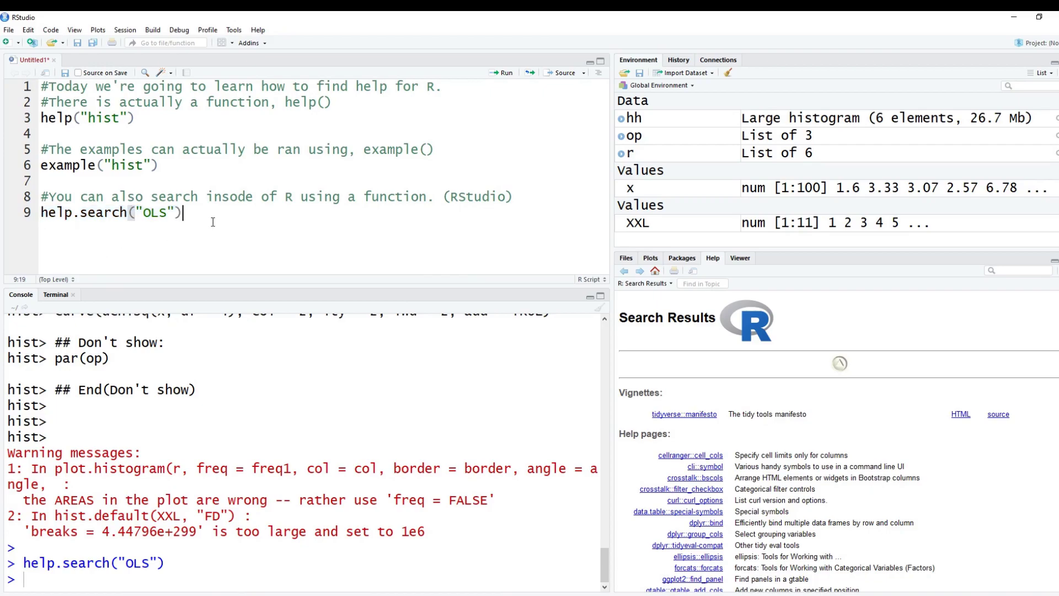
key(Return)
text(help.sear)
key(Tab)
text(")
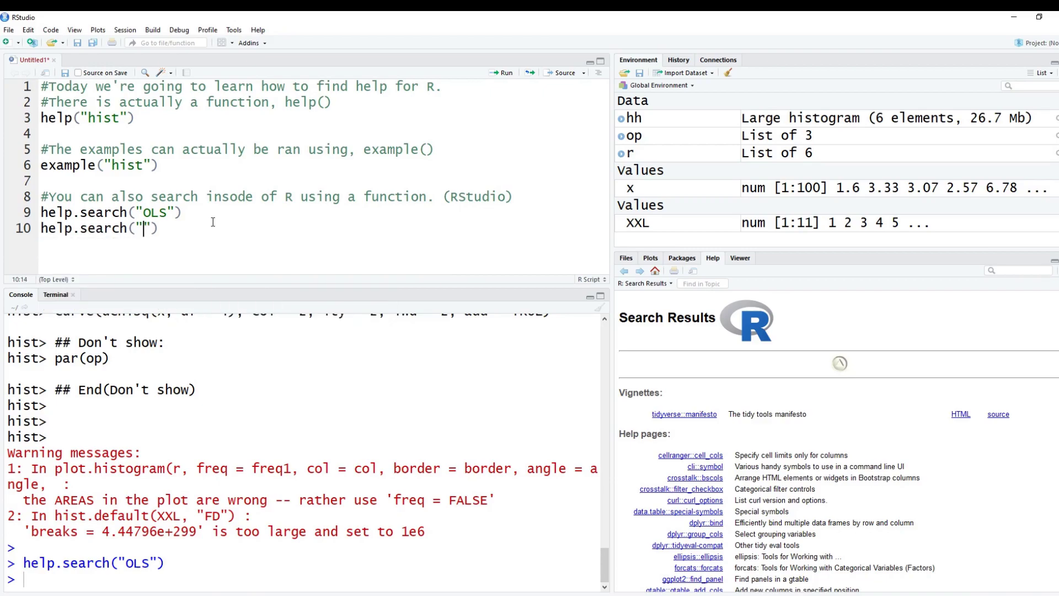
text(linear regression)
key(shift+Home)
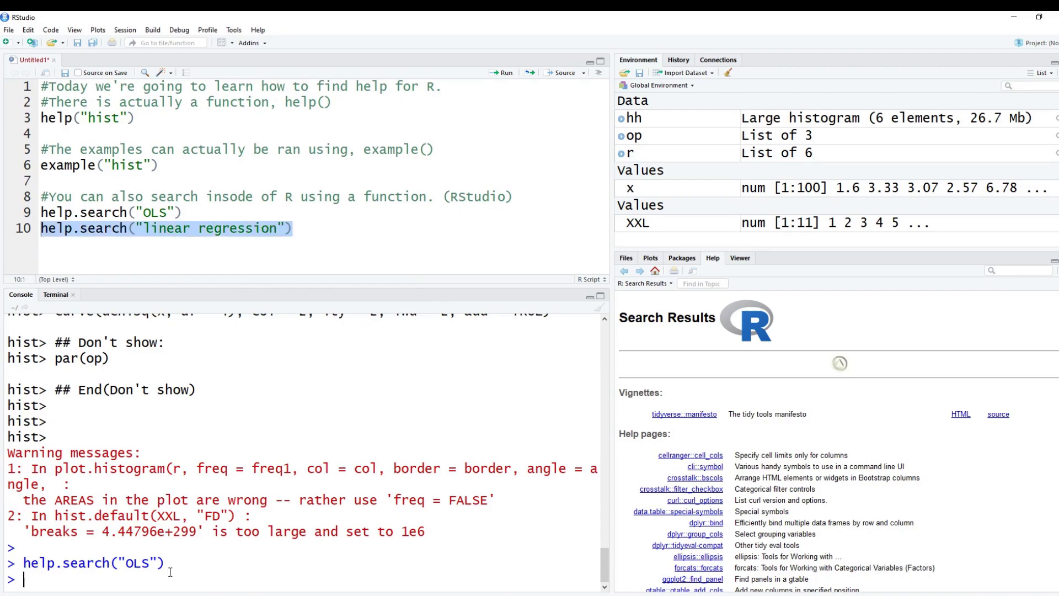
key(ctrl+Return)
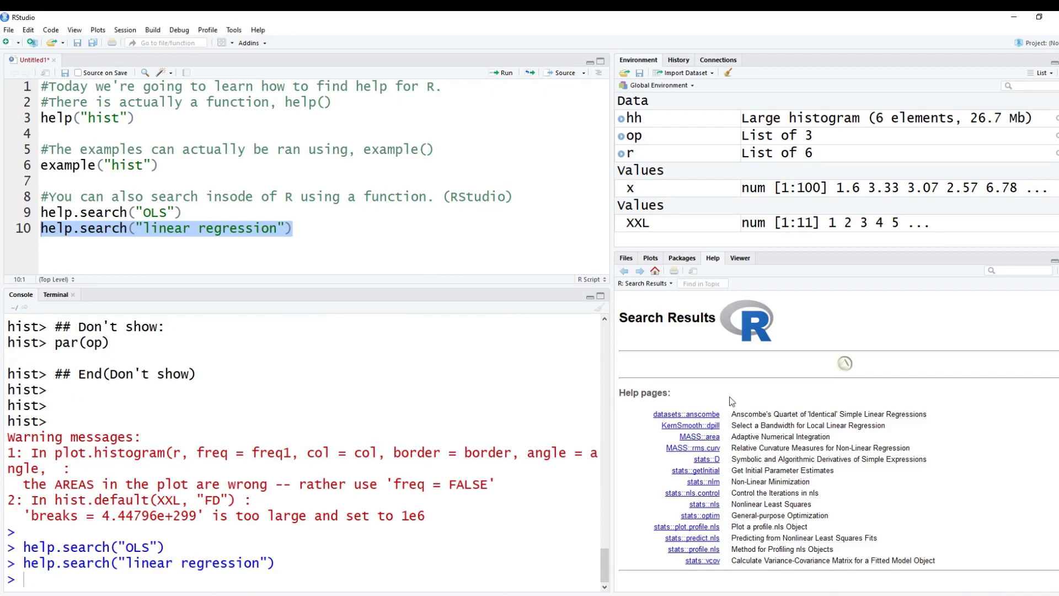
drag(743, 437, 778, 529)
click(778, 548)
Search the results for the word linear with Find in Topic, stepping through successive matches.
drag(780, 436, 821, 548)
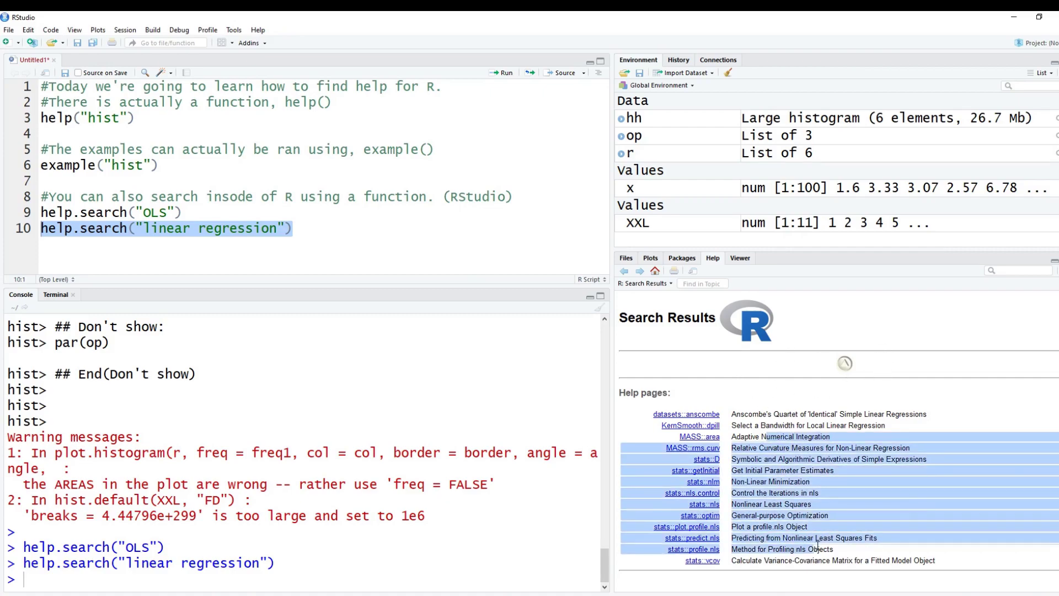
click(770, 446)
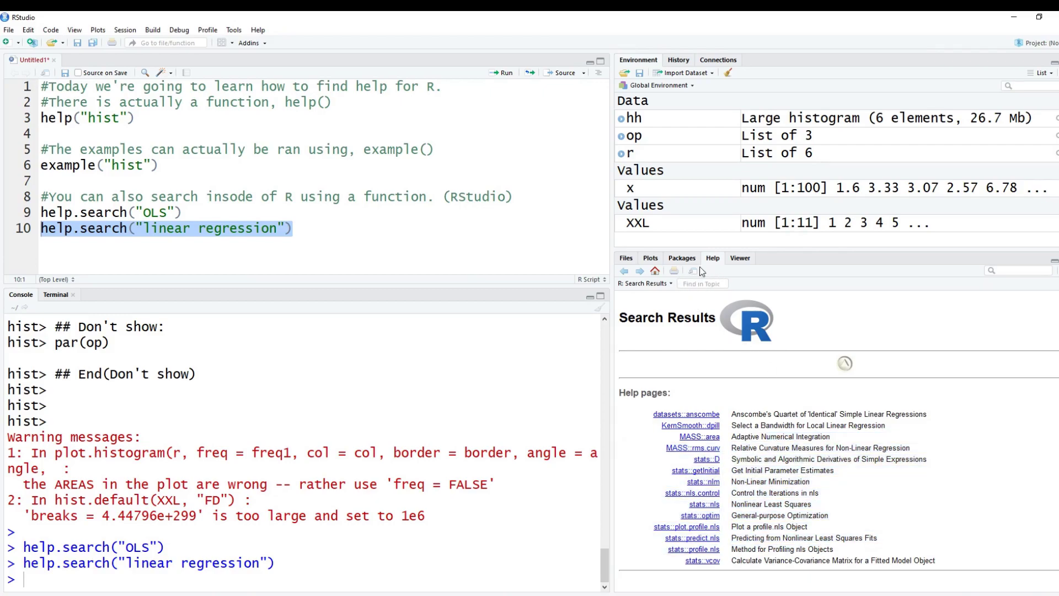
click(700, 284)
text(linear)
key(Return)
key(Return)
key(Return)
key(Return)
key(Return)
text(arima)
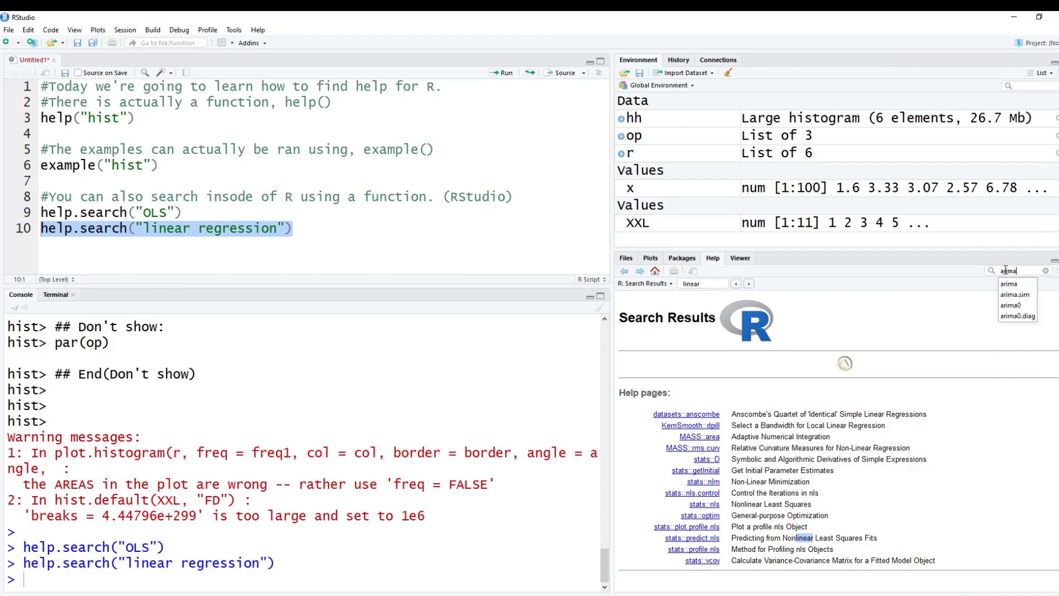
Bring up the ARIMA Modelling of Time Series help page and mark its title.
key(Return)
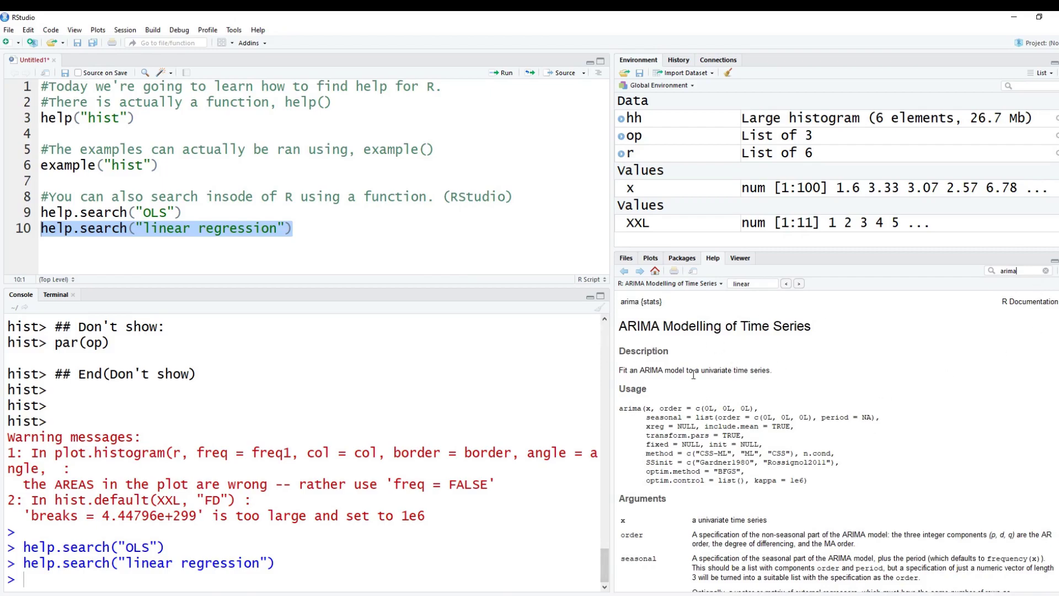
drag(626, 330, 740, 329)
click(767, 339)
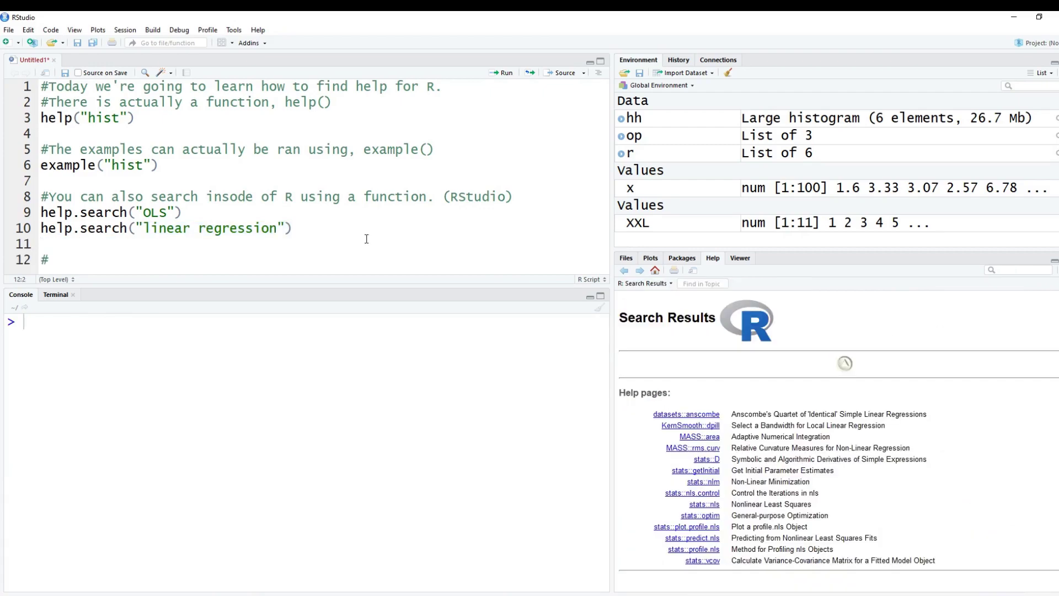
text(If this doesn't provide you with what you need, Google)
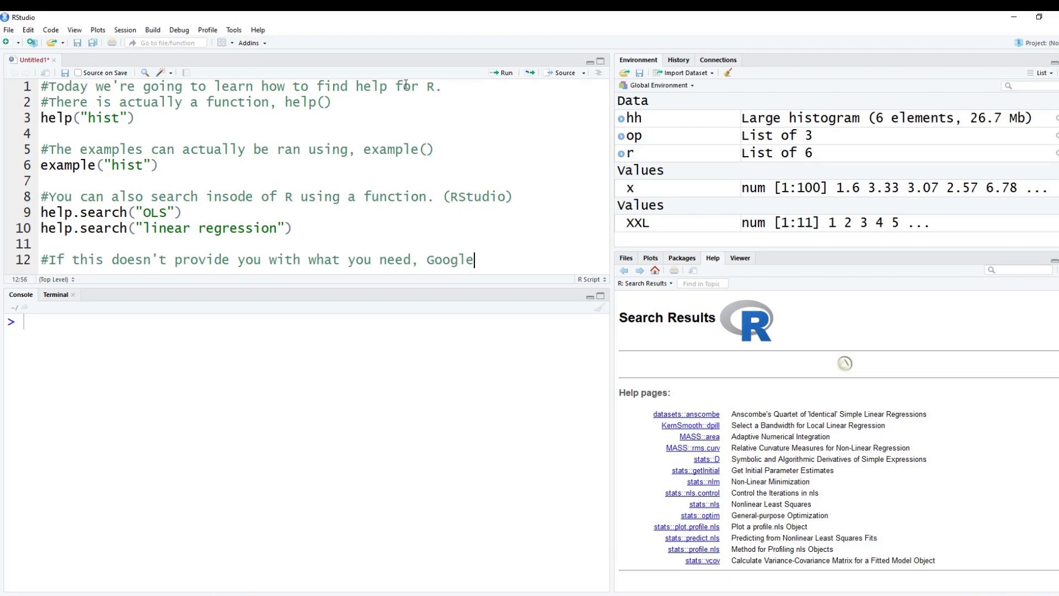
Review the help.search and help("hist") lines by highlighting them in the script.
mouse_move(293, 229)
mouse_down()
mouse_move(103, 232)
mouse_move(26, 214)
mouse_up()
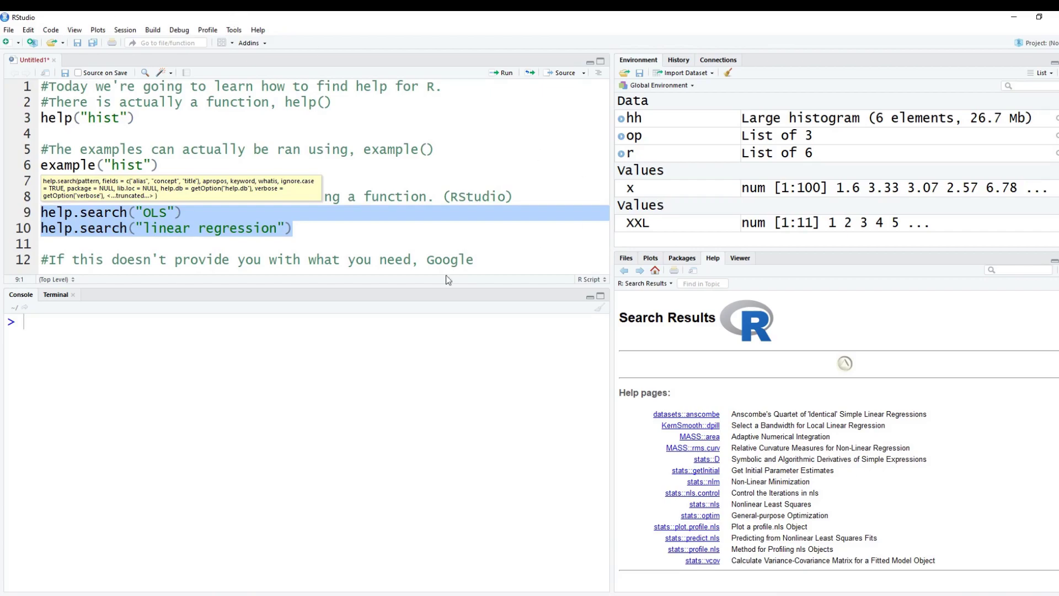
click(304, 222)
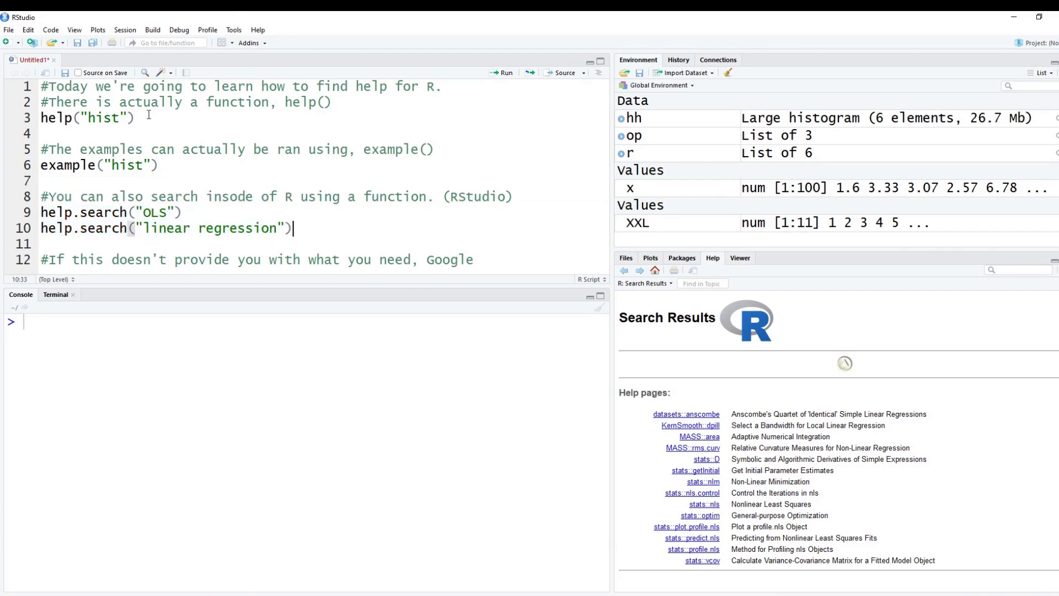
mouse_move(136, 118)
mouse_down()
mouse_move(40, 108)
mouse_move(37, 118)
mouse_up()
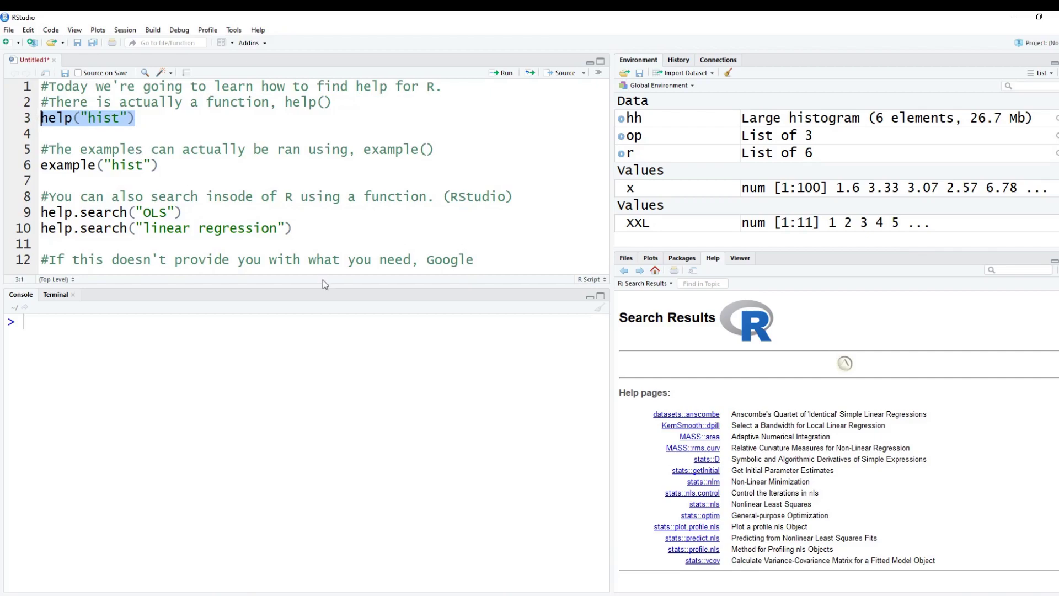
click(317, 198)
Add favourite-sites comments listing Quick-R, r-bloggers.com, stackoverflow.com and stackexchange.com after the Google note.
click(489, 262)
key(Return)
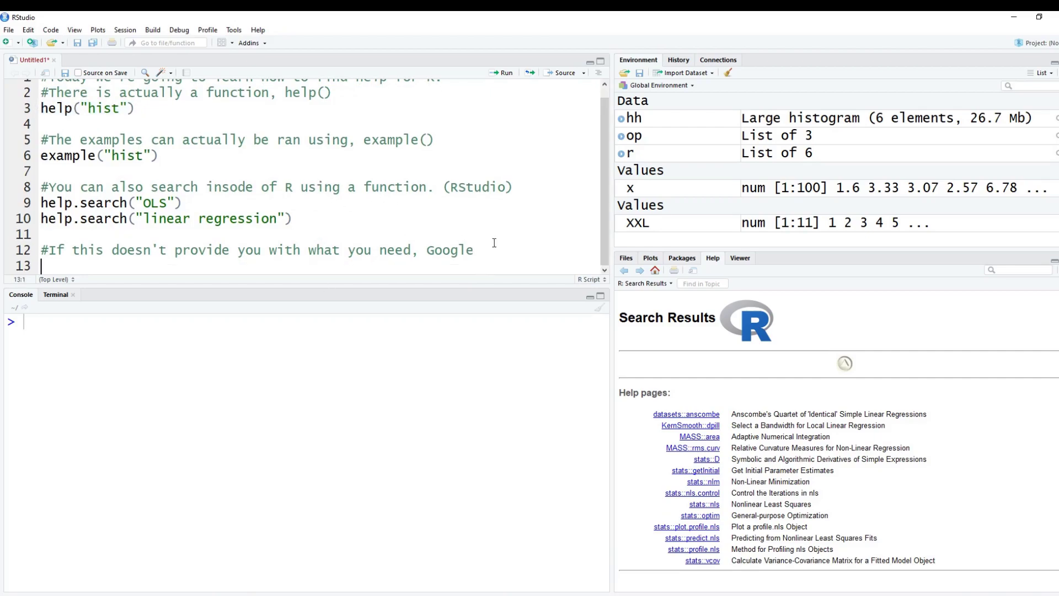
scroll(497, 237, down, 2)
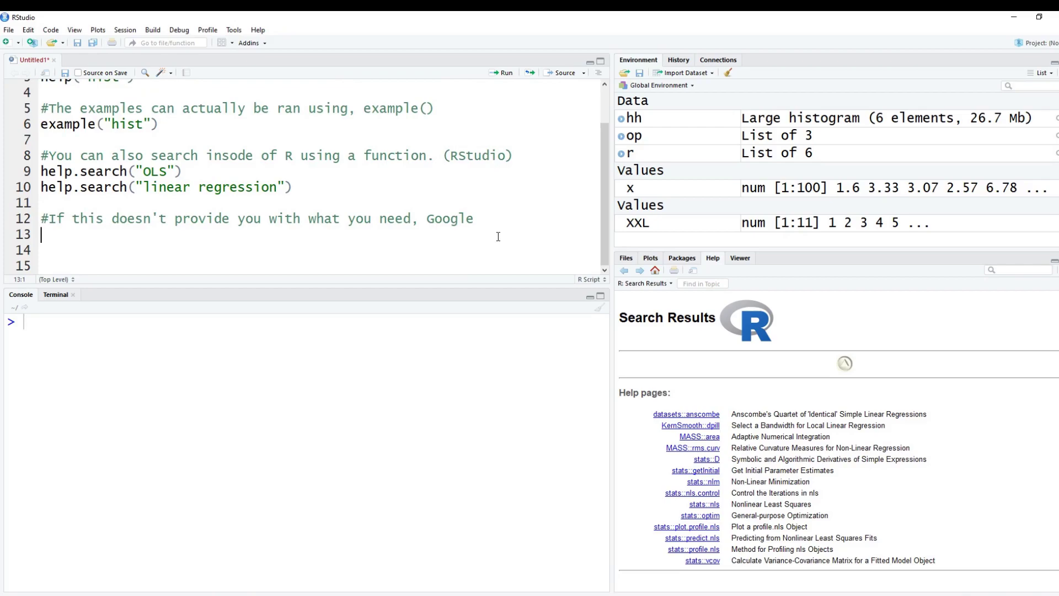
key(Return)
text(#Some of my favorite)
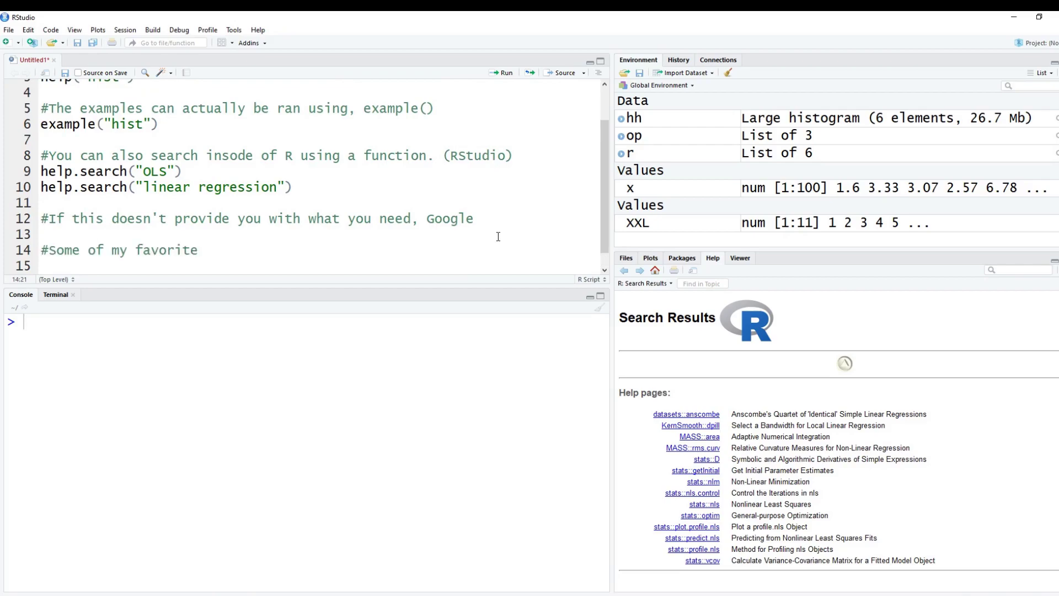
text( sites...)
key(Return)
text(#)
scroll(448, 245, down, 1)
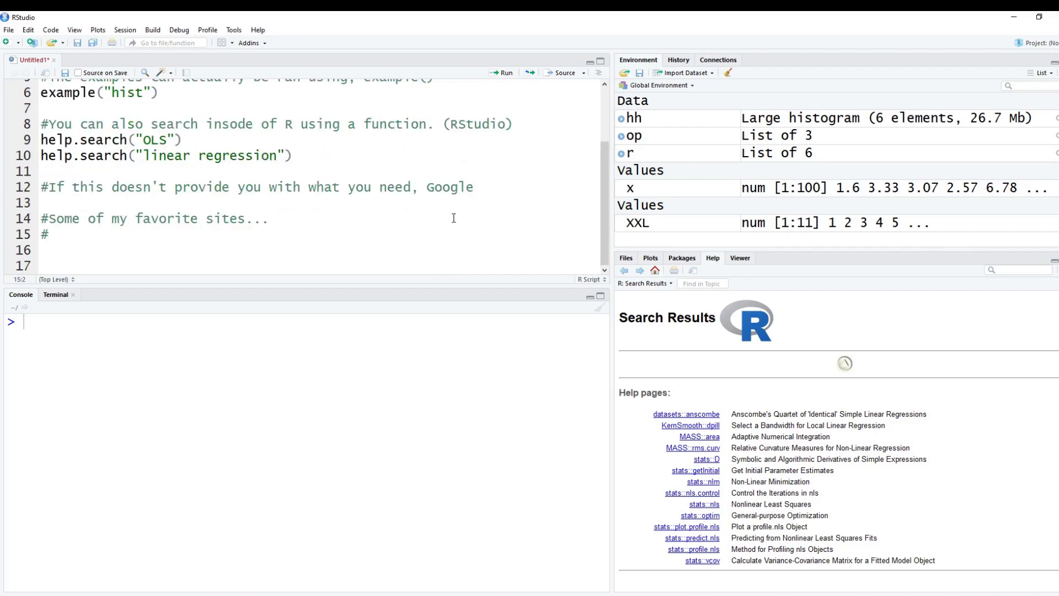
text(Quick-R)
text( (stats)
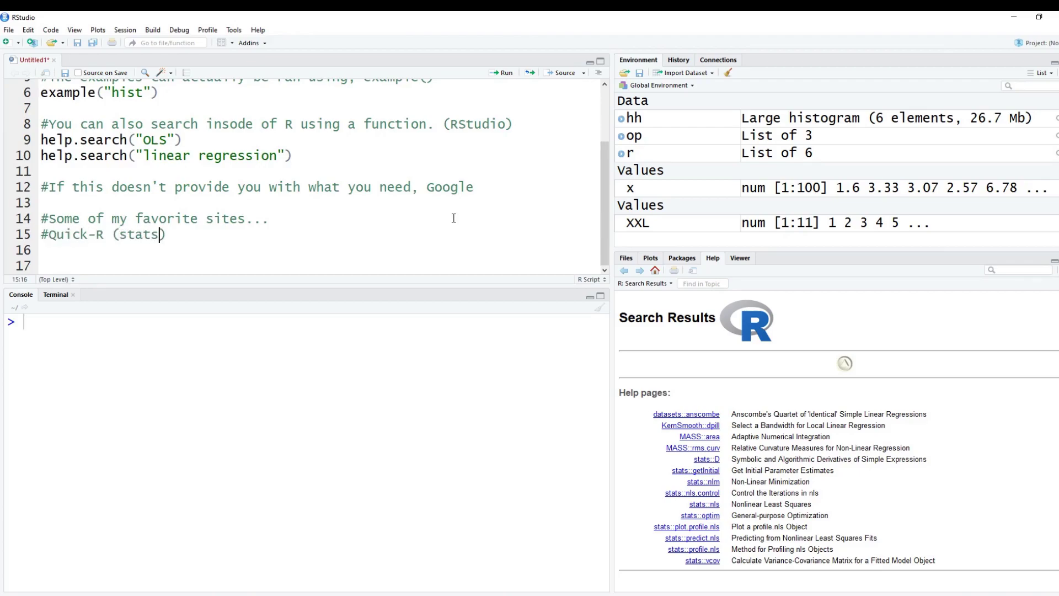
text(methods.net))
key(Return)
text(#r-bloggers.com)
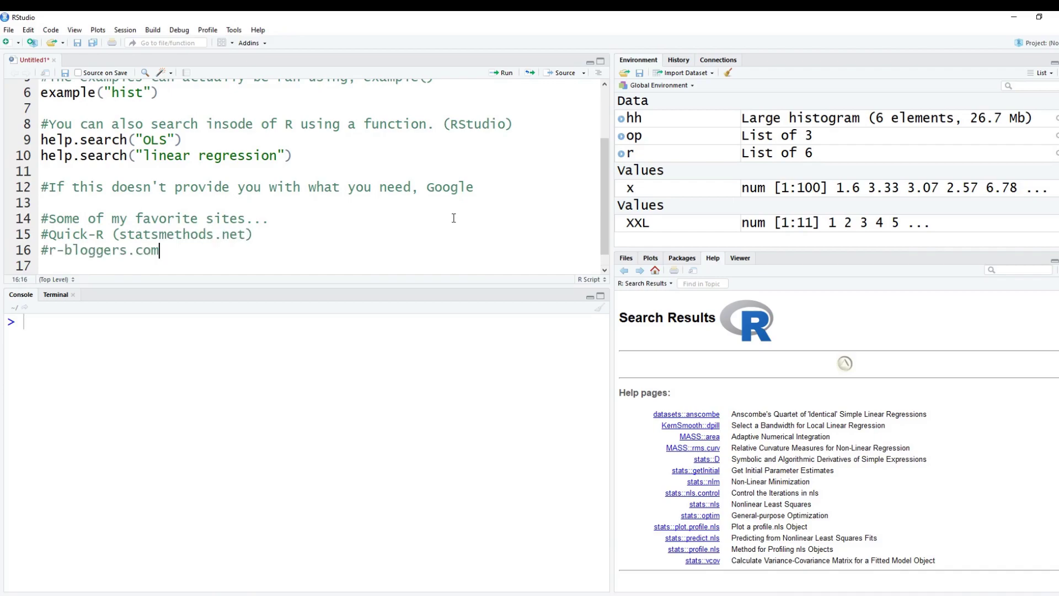
key(Return)
text(#stack)
text(overflow.com)
key(Return)
text(#stackexchange.com)
key(Return)
key(Return)
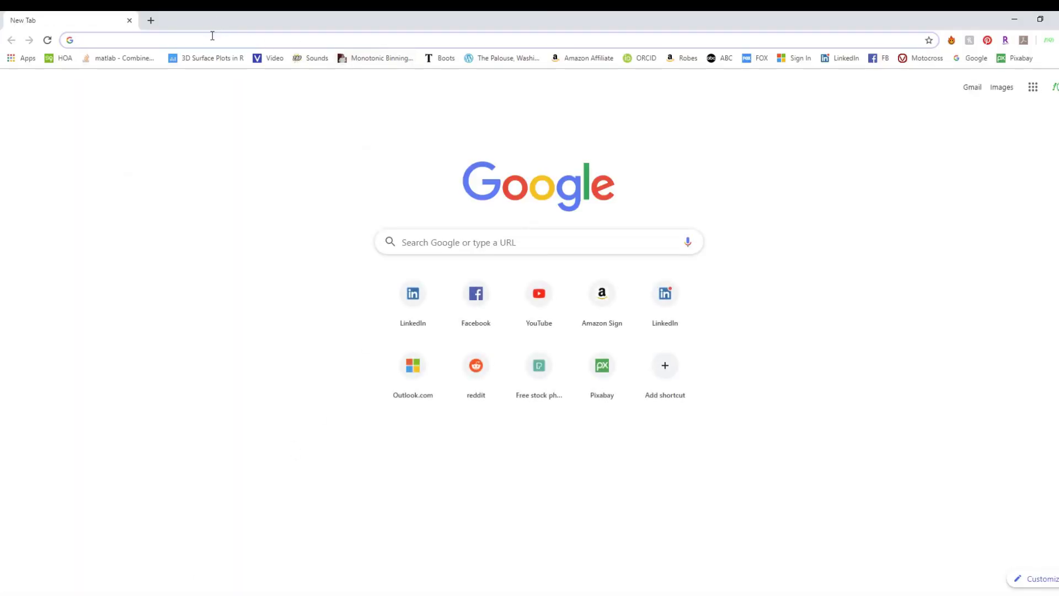
text(R )
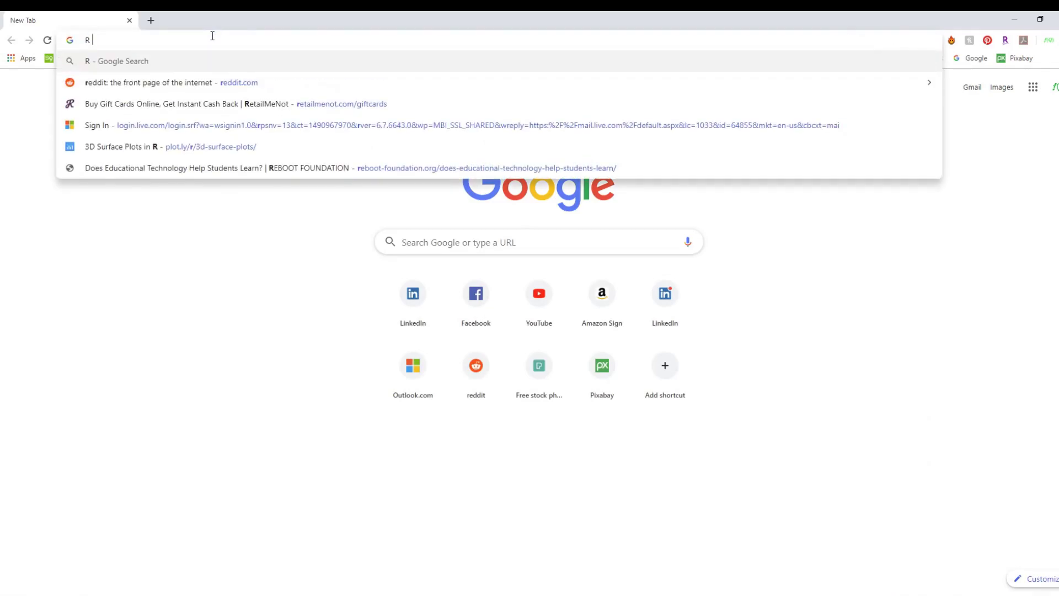
text(linear regression)
Search Google for 'r linear regression' and go to the Quick-R Multiple Regression result.
key(Return)
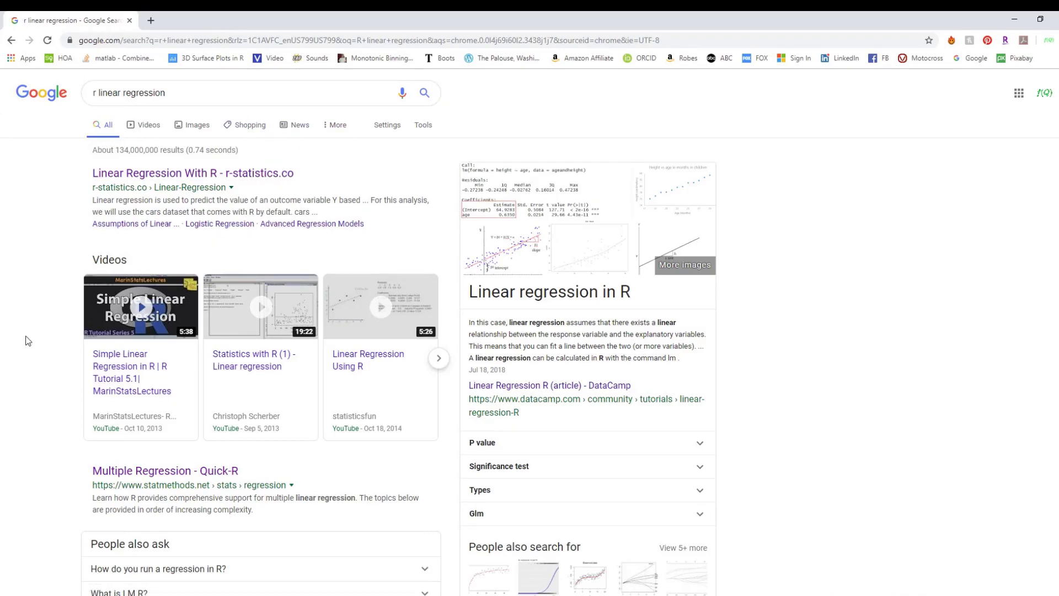
scroll(50, 368, down, 1)
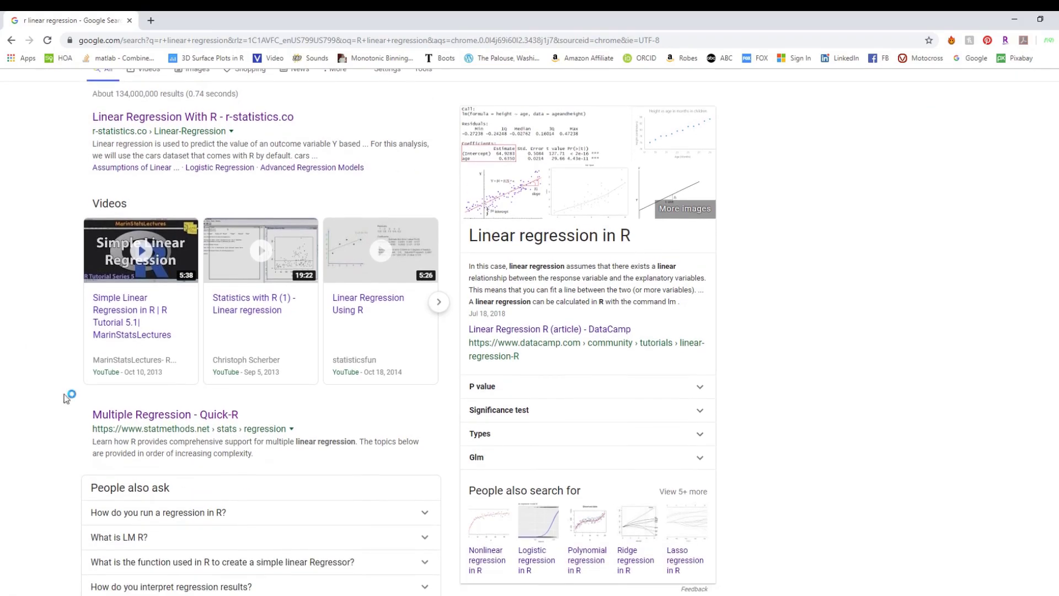
click(213, 419)
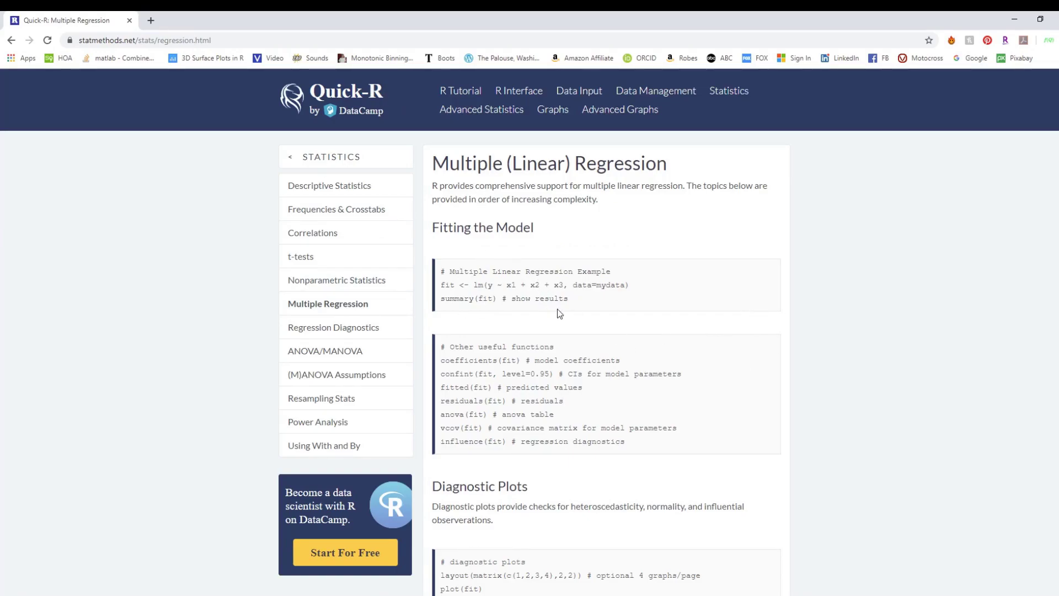
Highlight the lm model-fitting example code on the Quick-R regression page.
drag(582, 300, 438, 287)
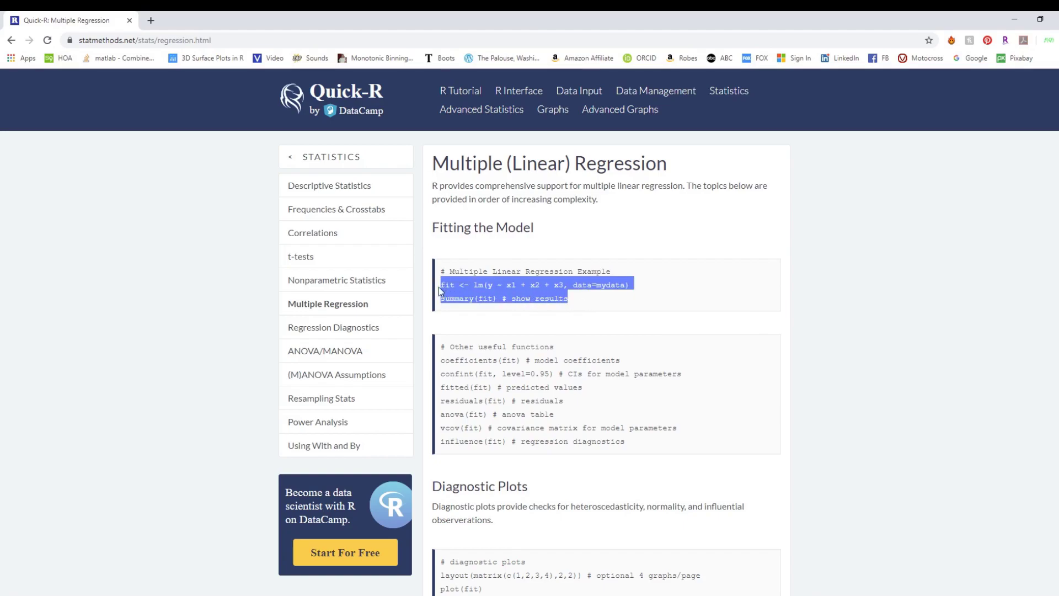
click(647, 335)
scroll(681, 303, down, 2)
scroll(681, 305, down, 1)
scroll(683, 304, down, 2)
scroll(684, 303, down, 2)
scroll(684, 304, down, 2)
scroll(683, 301, down, 2)
scroll(683, 300, down, 1)
scroll(683, 303, down, 2)
scroll(683, 304, down, 2)
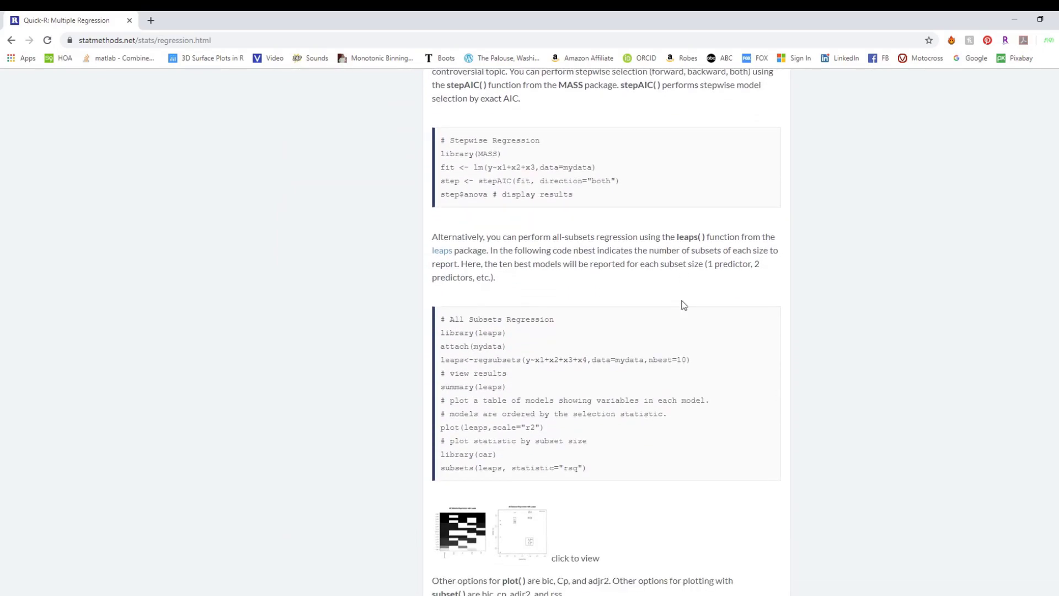
scroll(683, 305, down, 1)
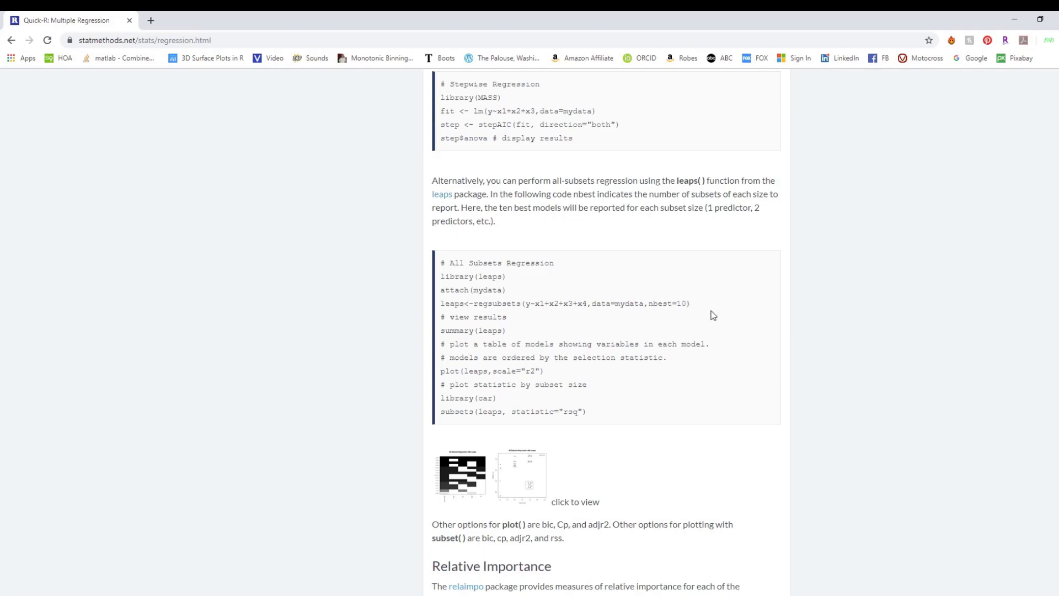
scroll(720, 346, up, 3)
scroll(720, 346, up, 3)
scroll(720, 346, up, 3)
scroll(720, 347, up, 3)
scroll(720, 346, up, 4)
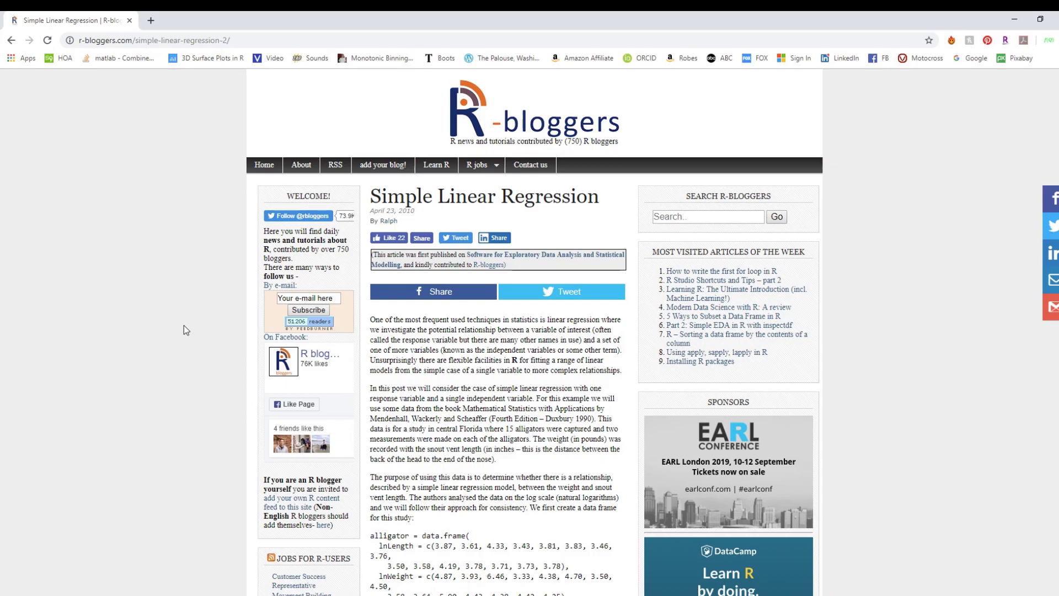
scroll(184, 325, down, 1)
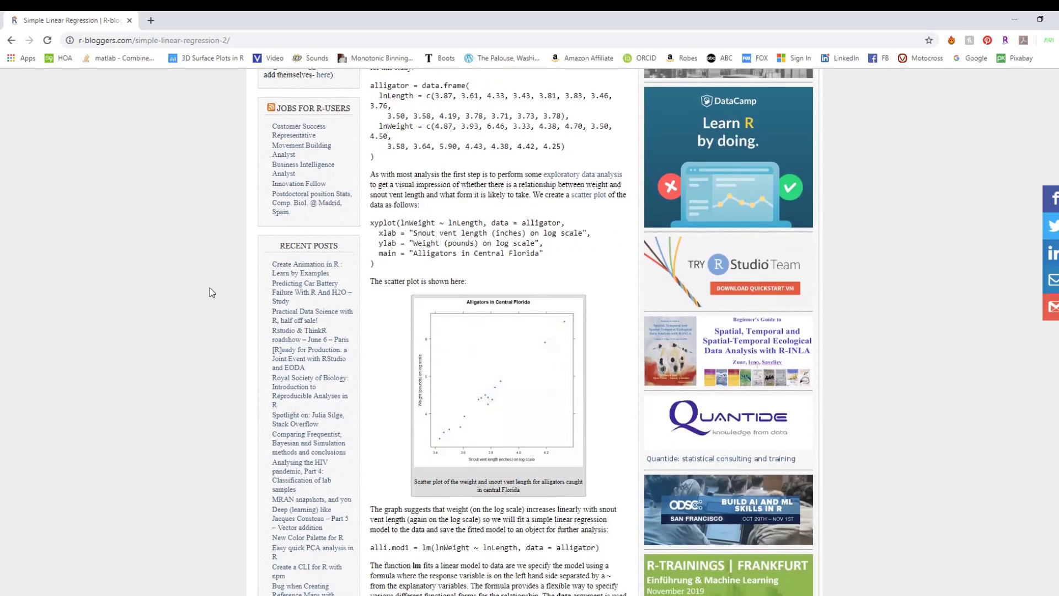
scroll(178, 296, down, 2)
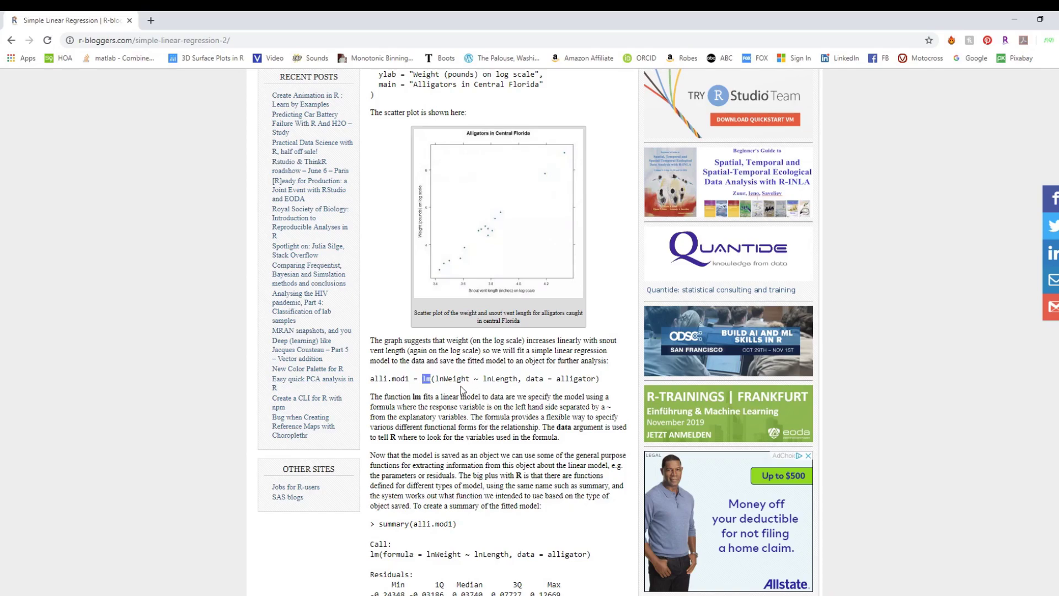
Highlight the lm formula and the summary(alli.mod1) command in the R-bloggers article.
drag(433, 379, 601, 379)
click(533, 376)
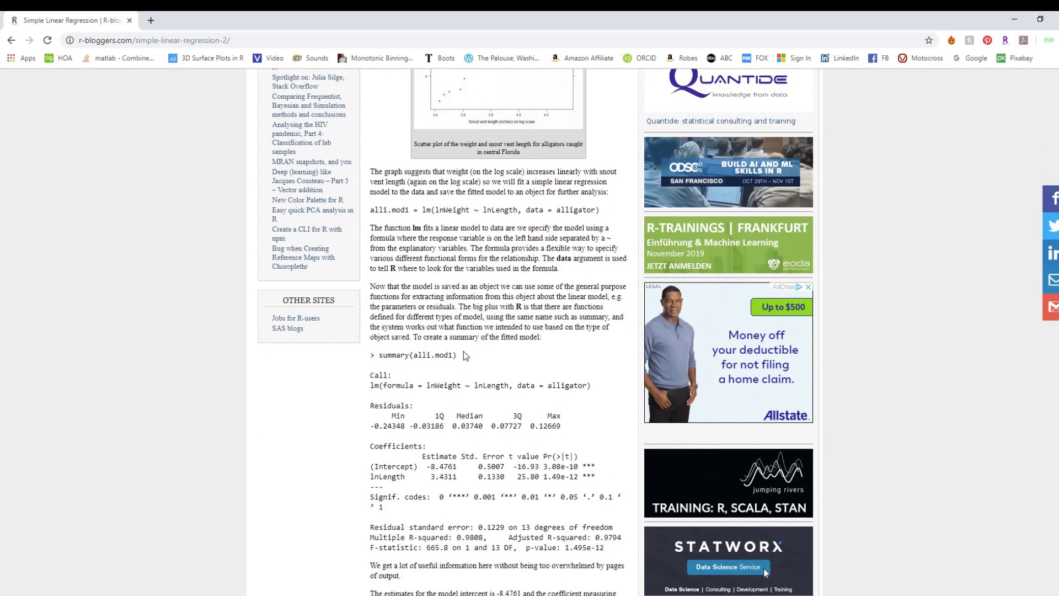
drag(459, 356, 379, 356)
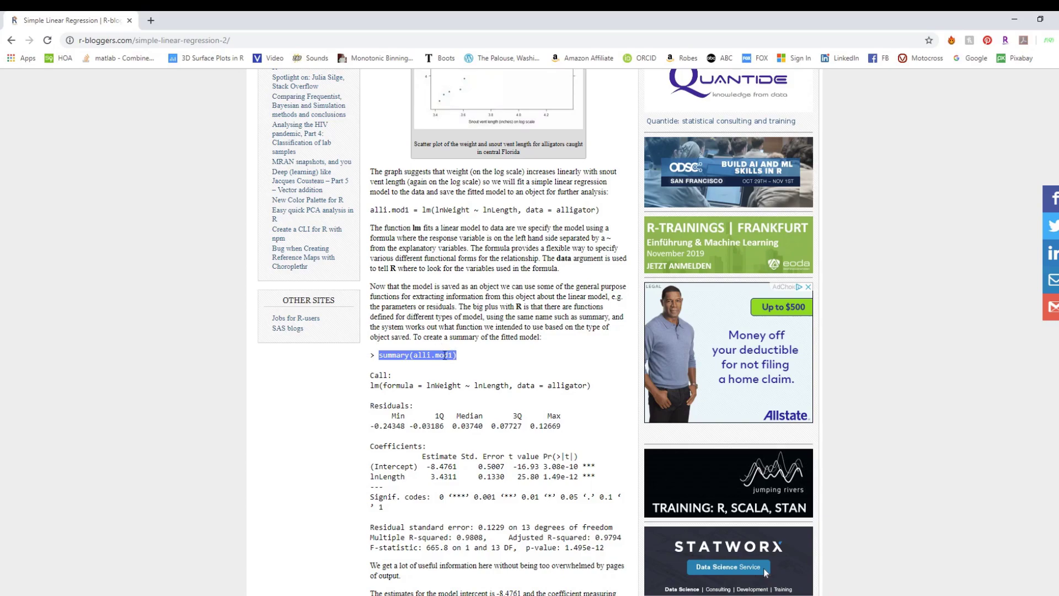
scroll(461, 349, down, 1)
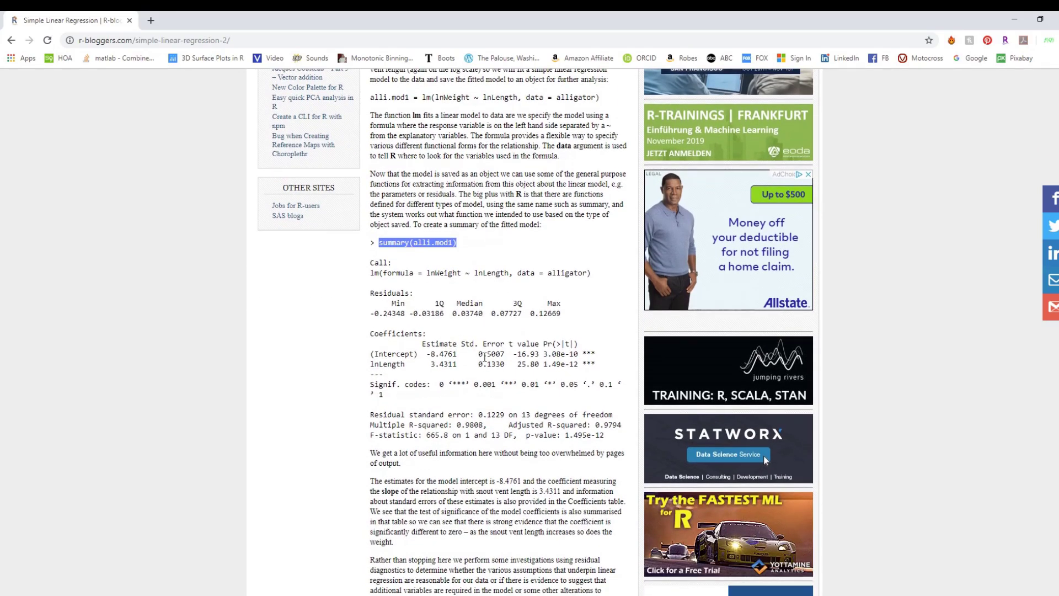
scroll(484, 358, up, 1)
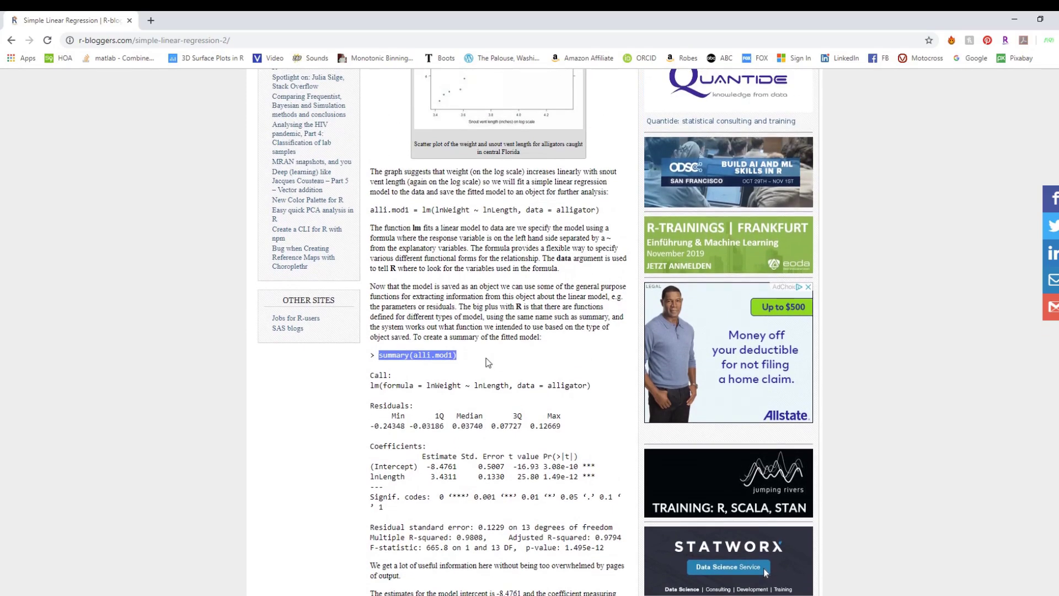
scroll(500, 347, up, 1)
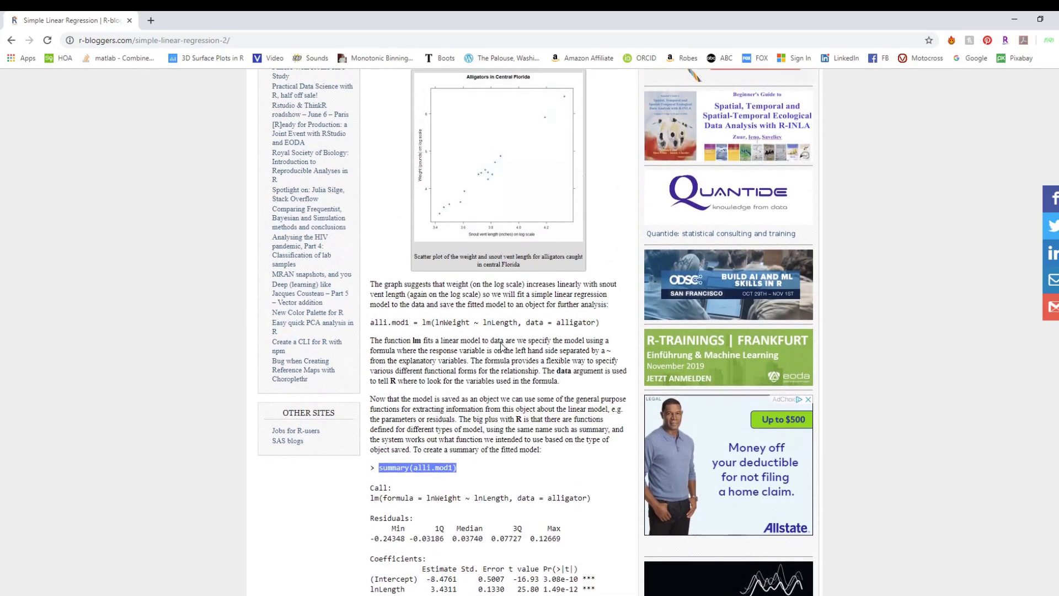
scroll(501, 348, up, 1)
scroll(501, 348, up, 5)
scroll(500, 341, up, 2)
scroll(501, 342, up, 1)
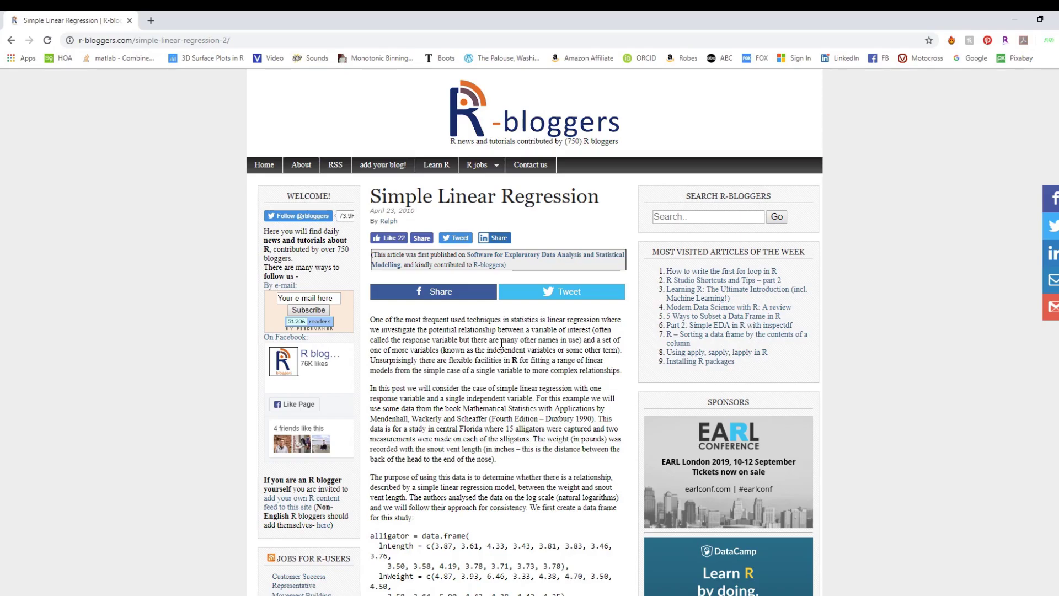
Back in the script, write '#Finally-- can search R packages.' and '#CAPITALIZATION MATTERS' comments.
click(1014, 19)
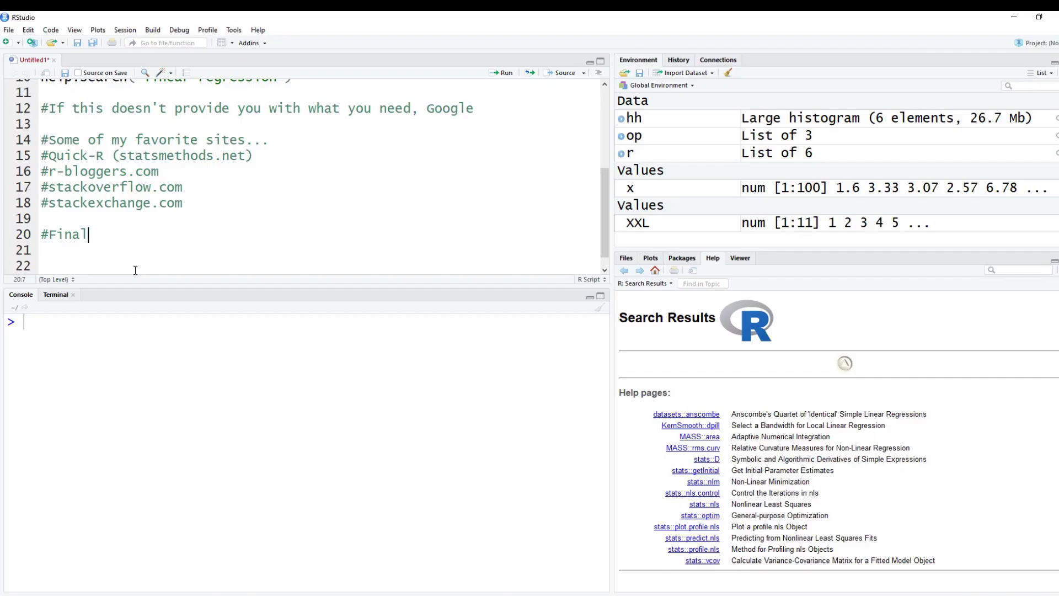
text(ly)
key(BackSpace)
text(-- can search R packah)
key(BackSpace)
text(ges.)
key(Return)
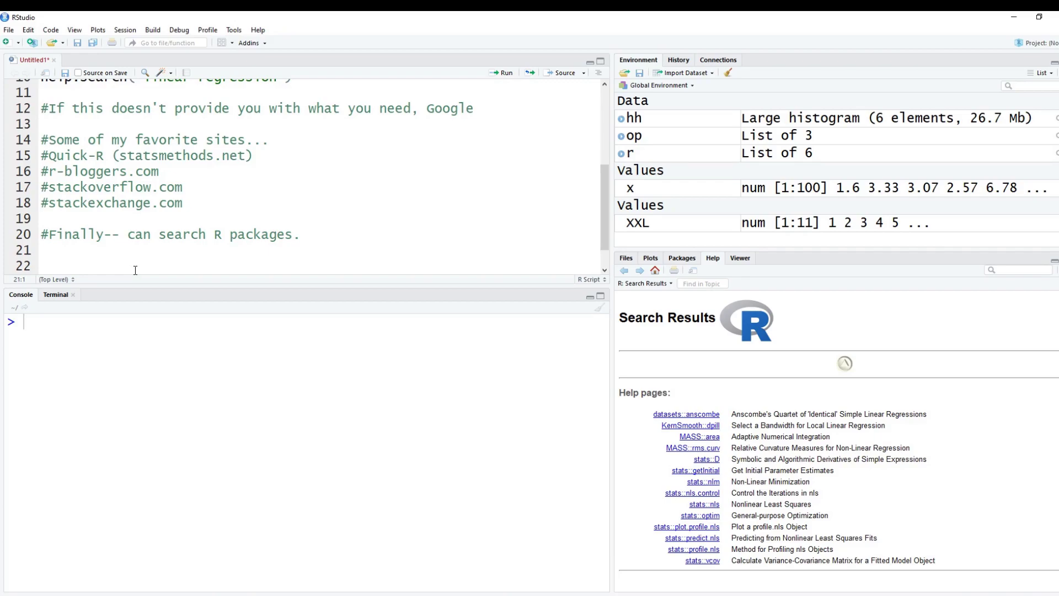
text(#)
text(CAPITALIZATION MATTERS)
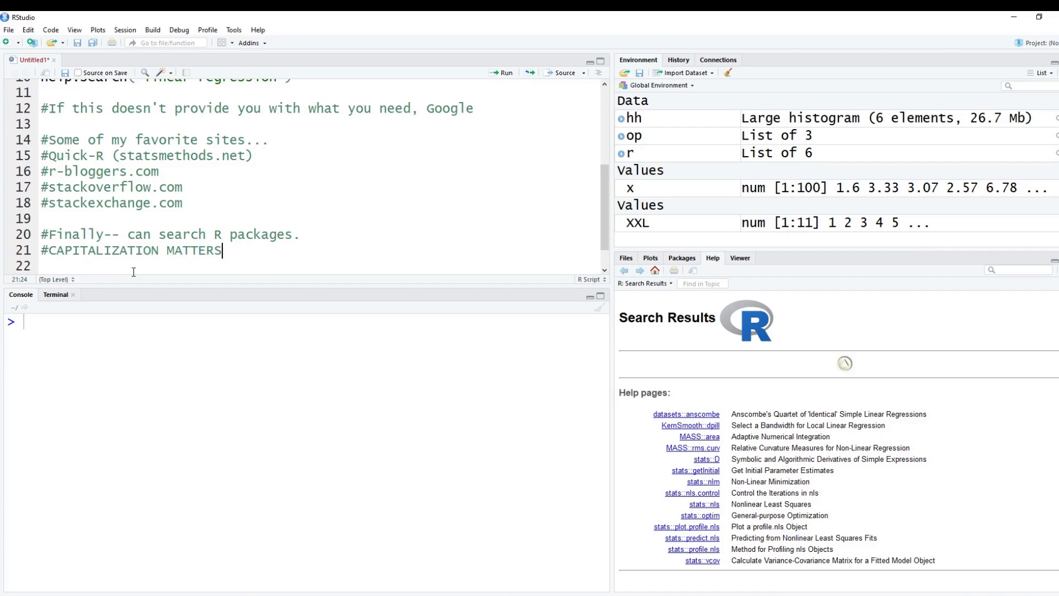
text(,)
key(BackSpace)
key(BackSpace)
key(Return)
text(help)
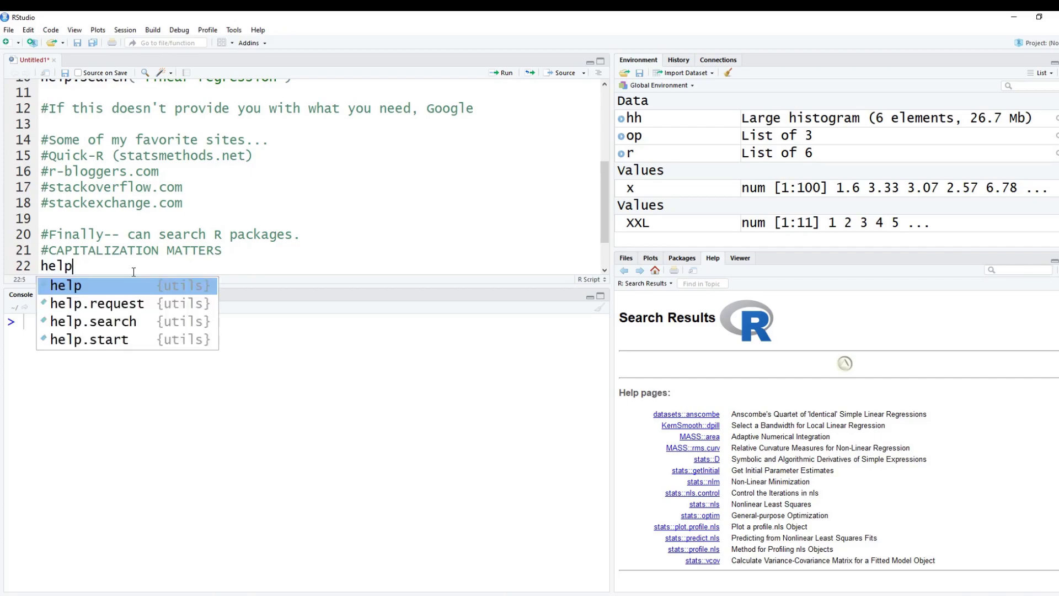
text((package= a)
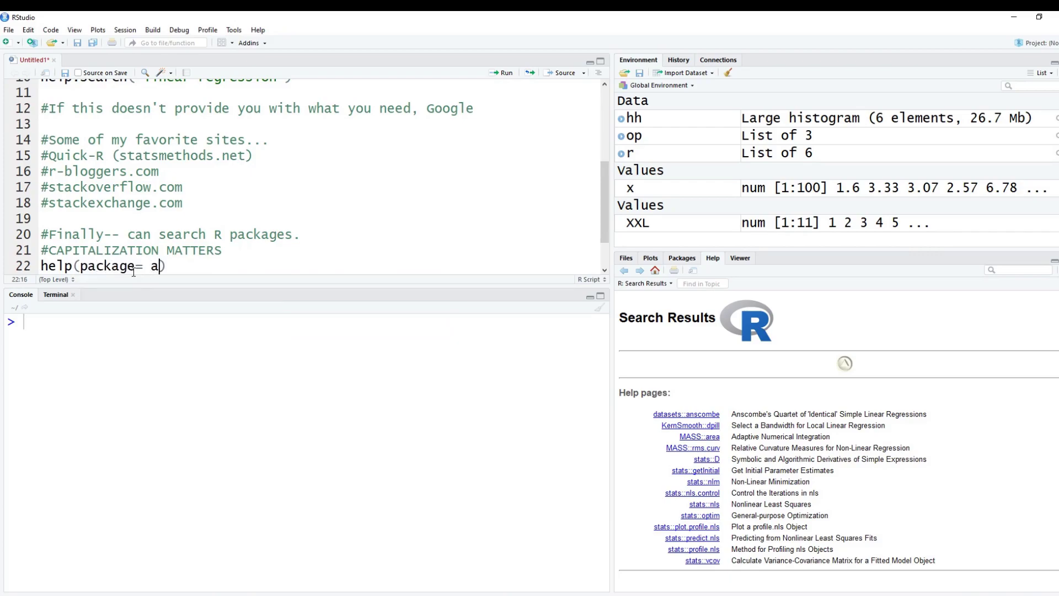
text(TSA)
Finish the help(package= aTSA) line, select it and run it to show the aTSA documentation.
key(Left)
key(Left)
key(Right)
key(Right)
key(Right)
key(shift+Home)
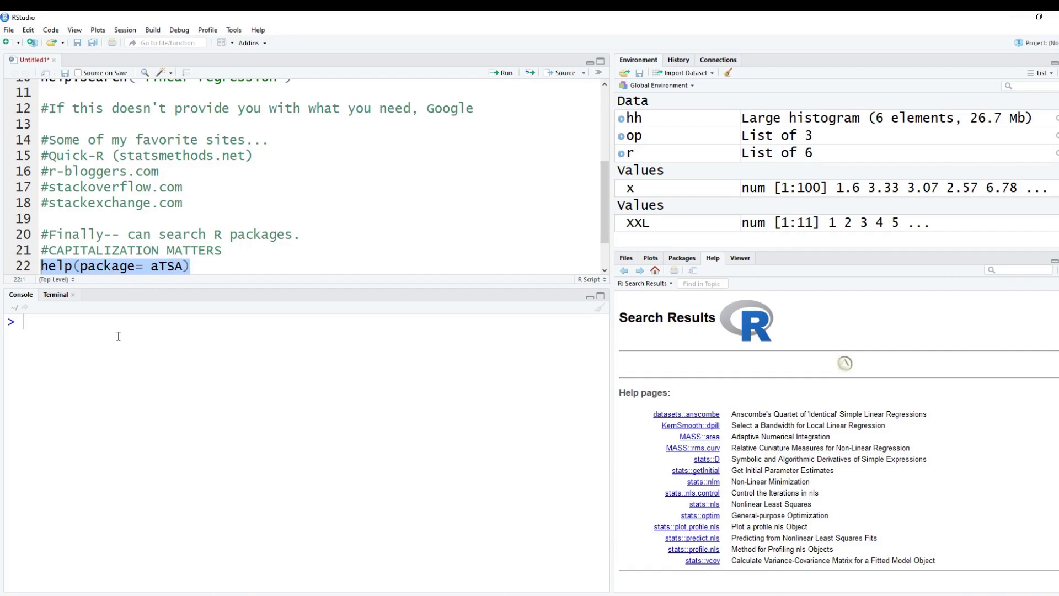
key(ctrl+Return)
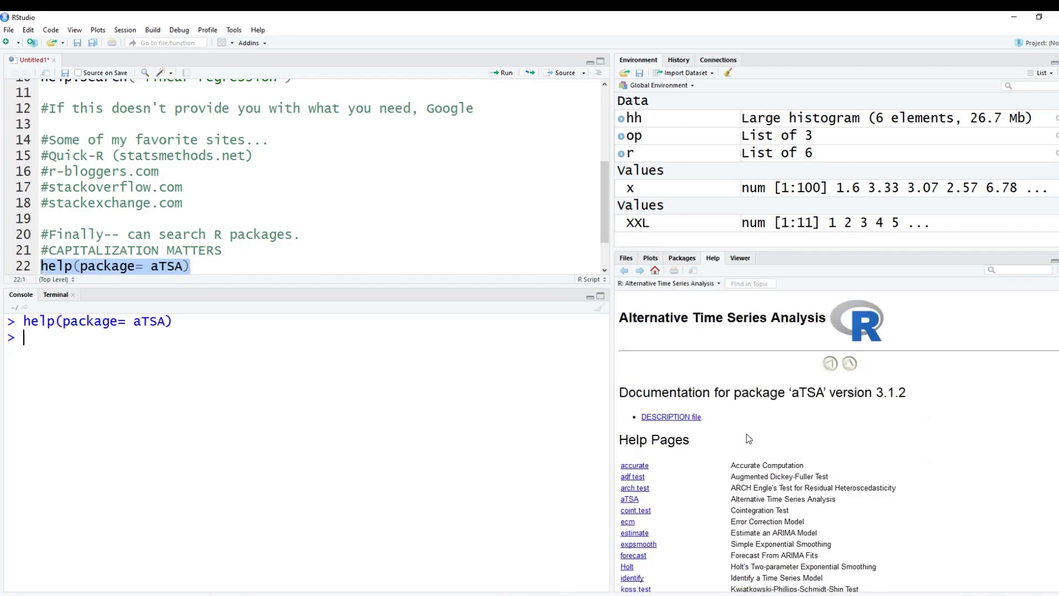
Read the aTSA documentation index, highlighting its heading and the forecast entry description.
drag(632, 392, 812, 394)
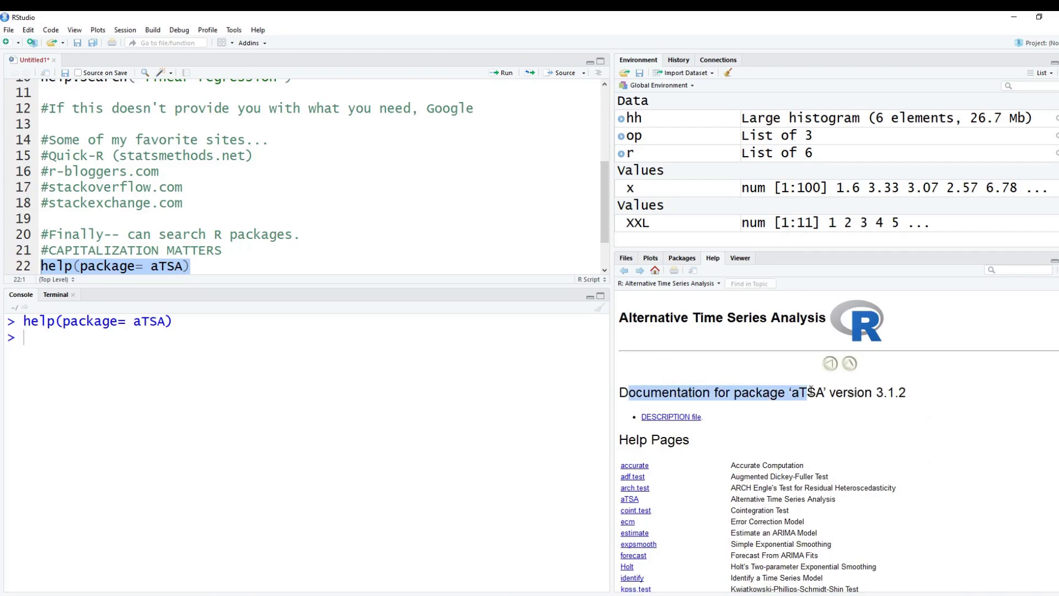
click(778, 395)
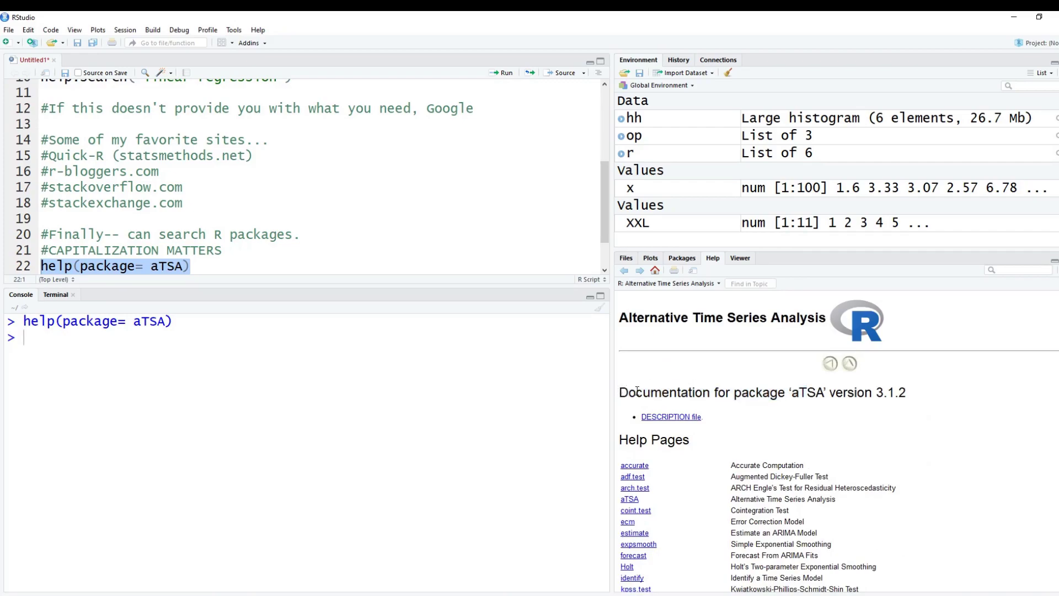
drag(636, 393, 907, 392)
click(774, 404)
scroll(778, 414, down, 2)
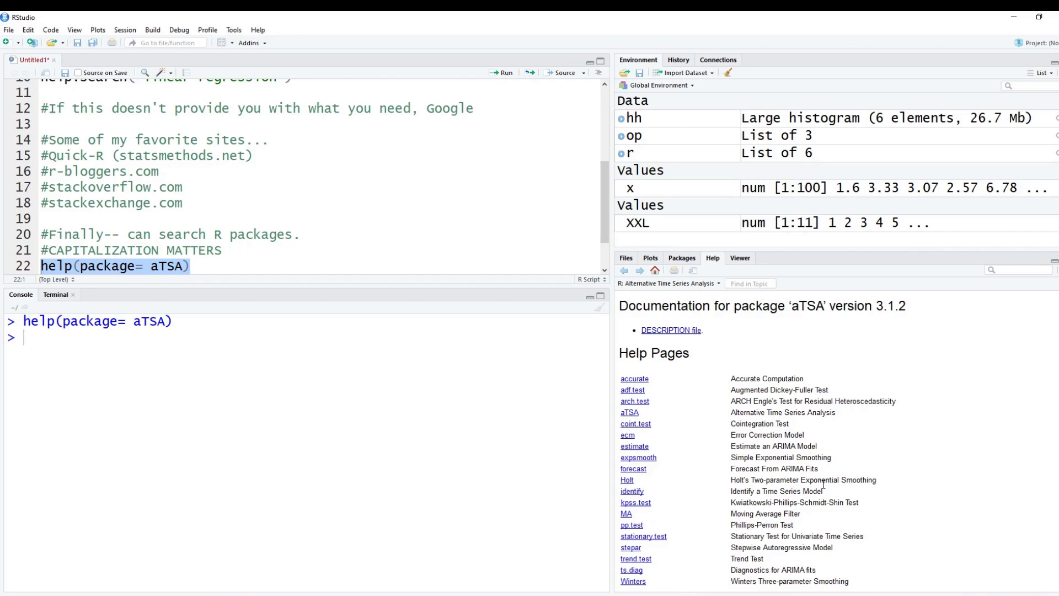
drag(820, 469, 616, 470)
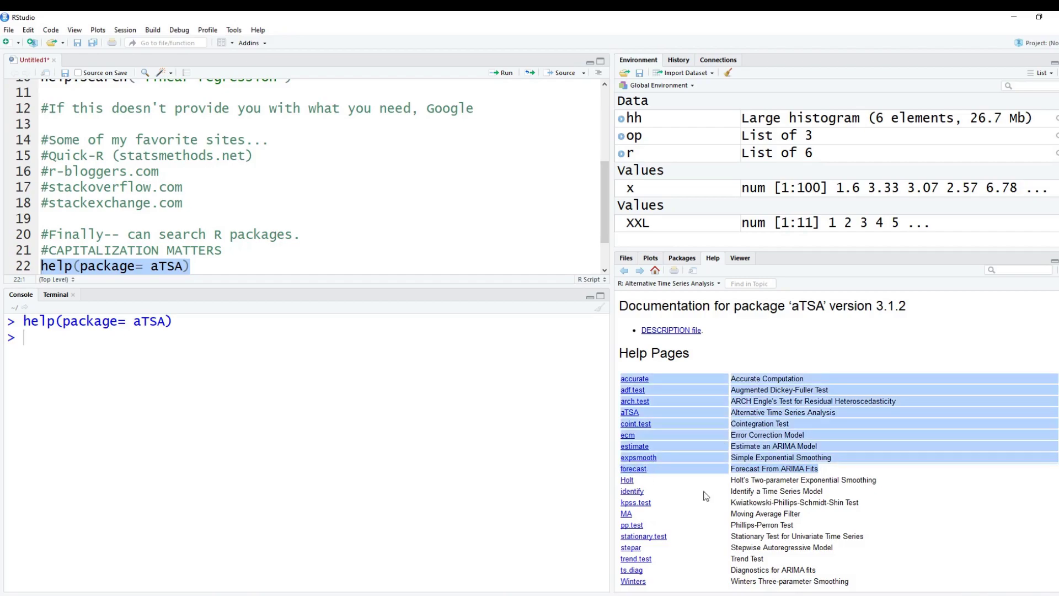
click(820, 503)
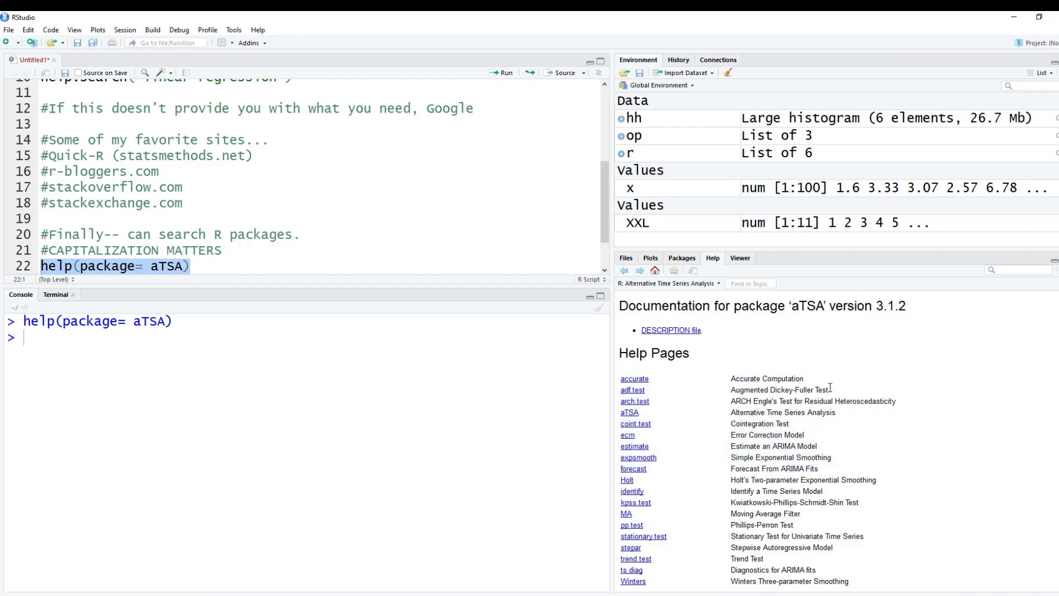
Highlight the Augmented Dickey-Fuller Test entry and go to the adf.test help page.
drag(833, 389, 622, 390)
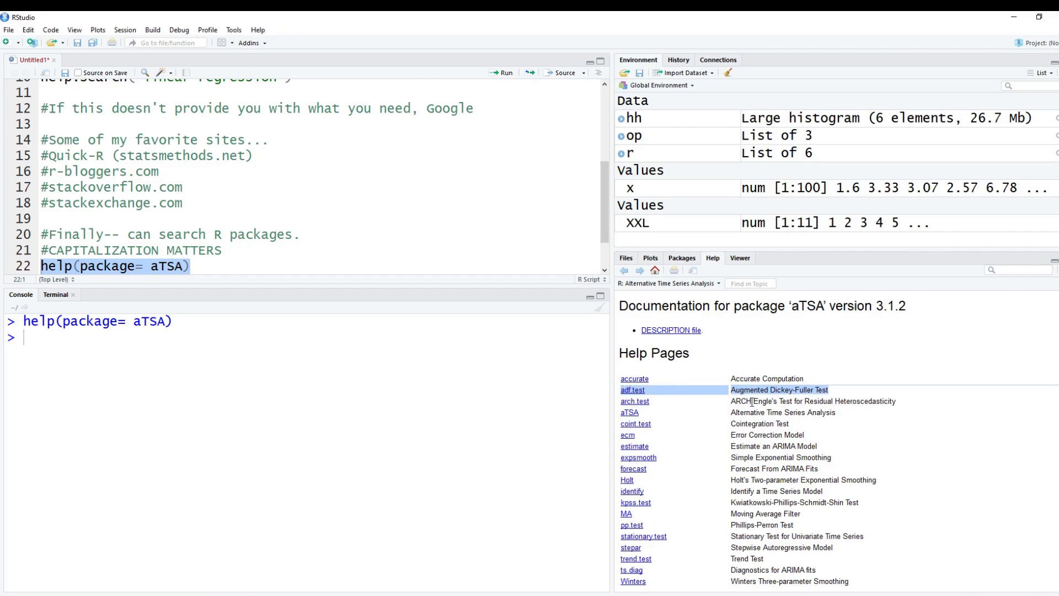
click(801, 425)
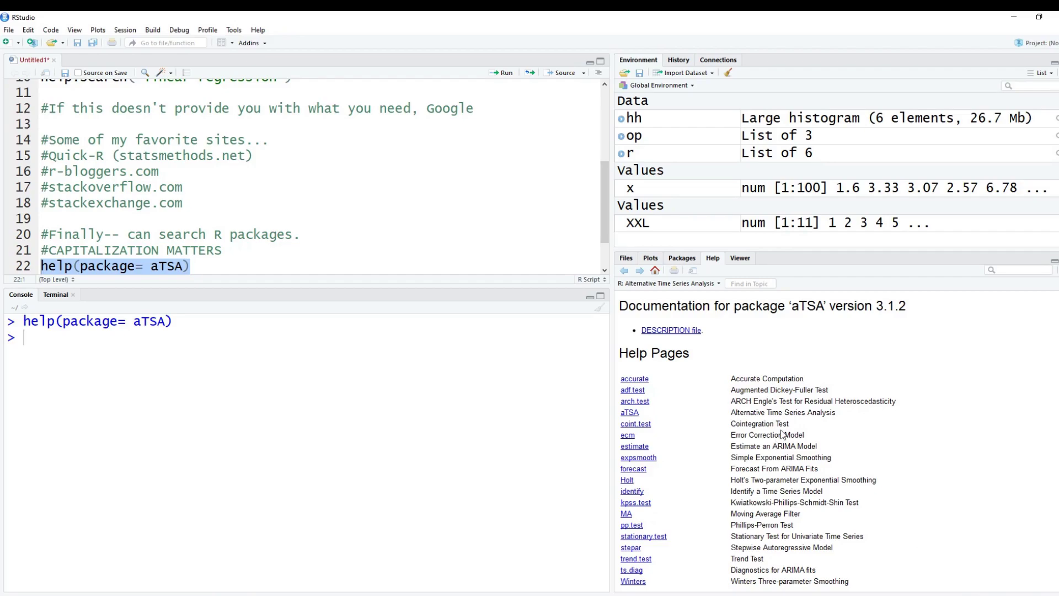
click(635, 392)
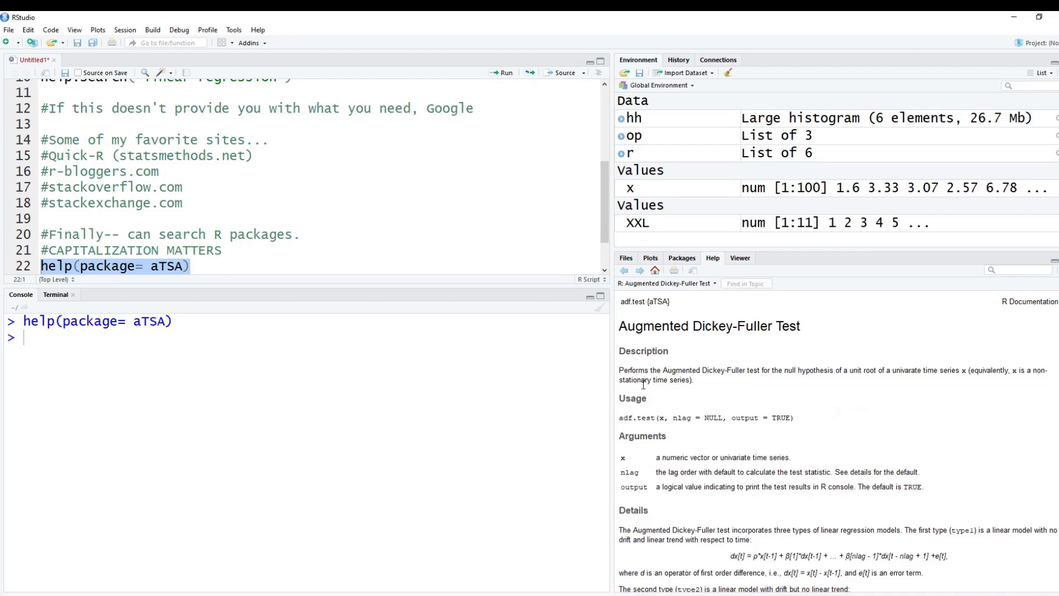
click(769, 416)
drag(638, 456, 740, 482)
click(739, 482)
scroll(759, 506, down, 3)
scroll(759, 501, down, 2)
scroll(761, 491, down, 1)
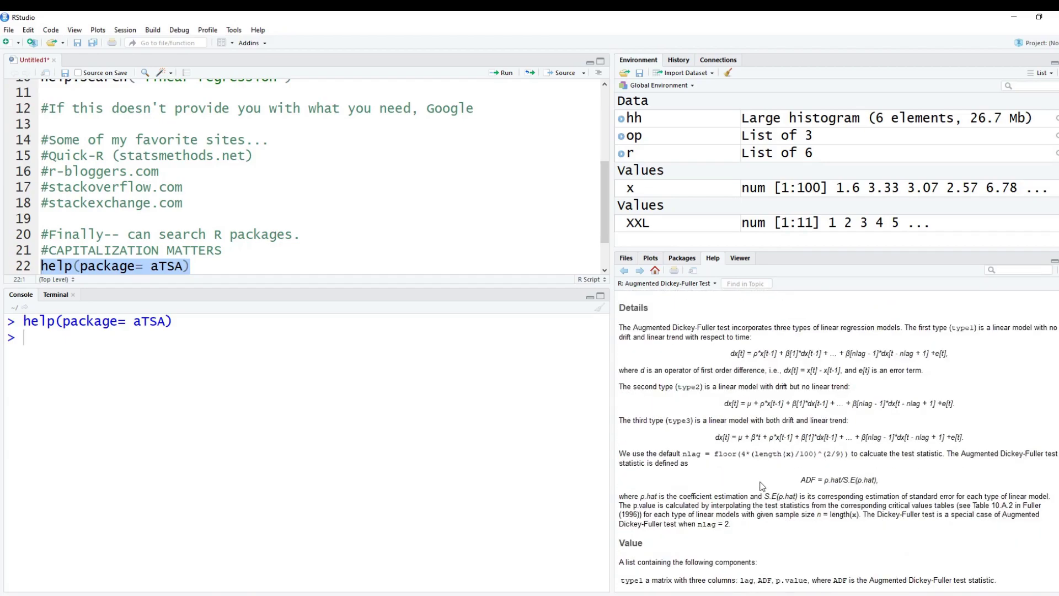
drag(732, 354, 958, 350)
click(892, 388)
scroll(892, 389, down, 2)
scroll(892, 388, down, 4)
scroll(892, 389, down, 2)
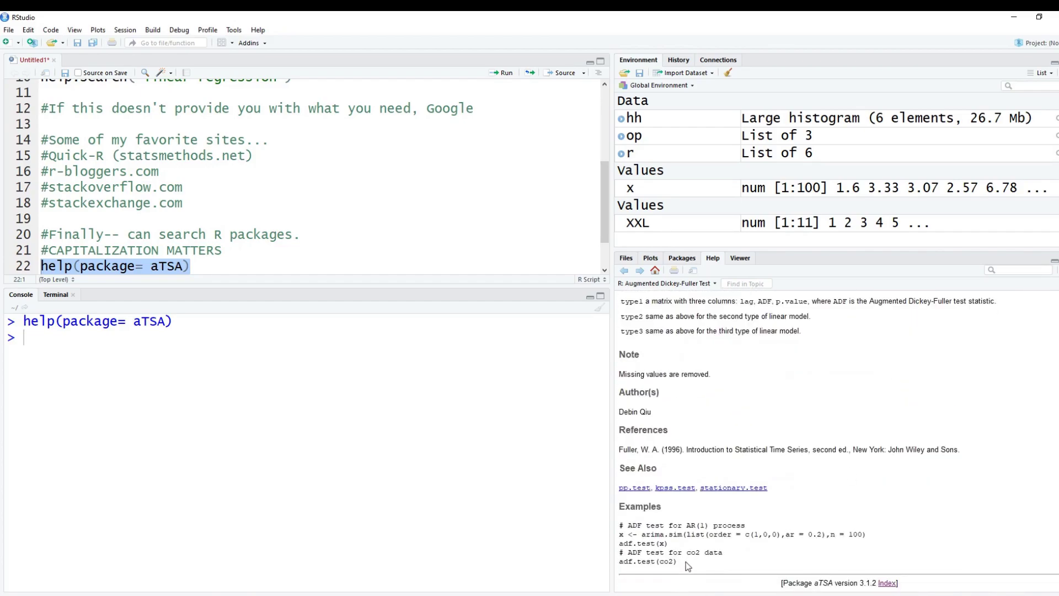
mouse_move(684, 563)
mouse_down()
mouse_move(615, 515)
mouse_move(616, 503)
mouse_up()
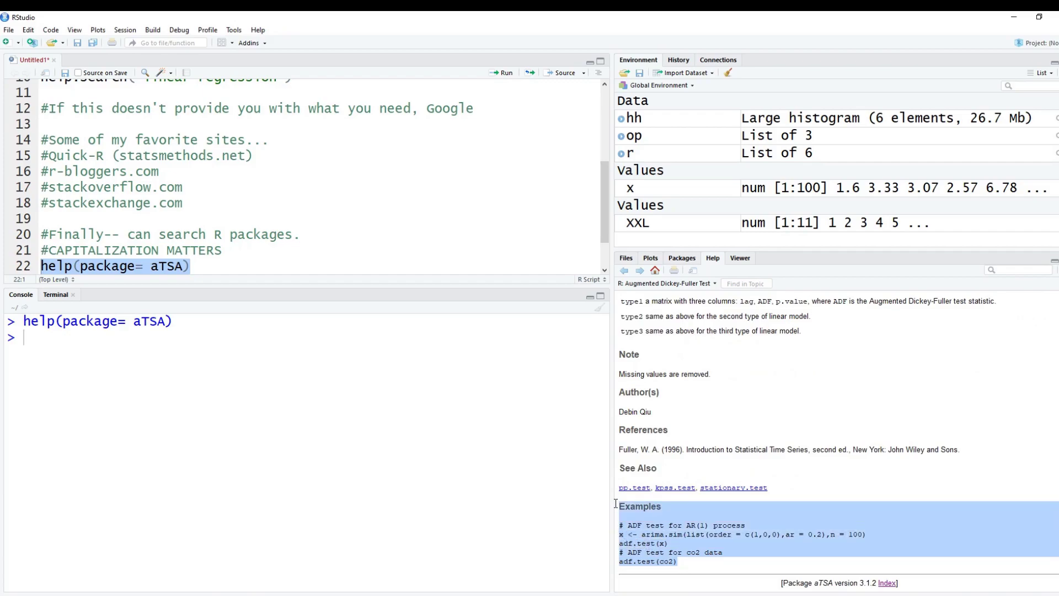
click(728, 520)
drag(784, 485, 614, 482)
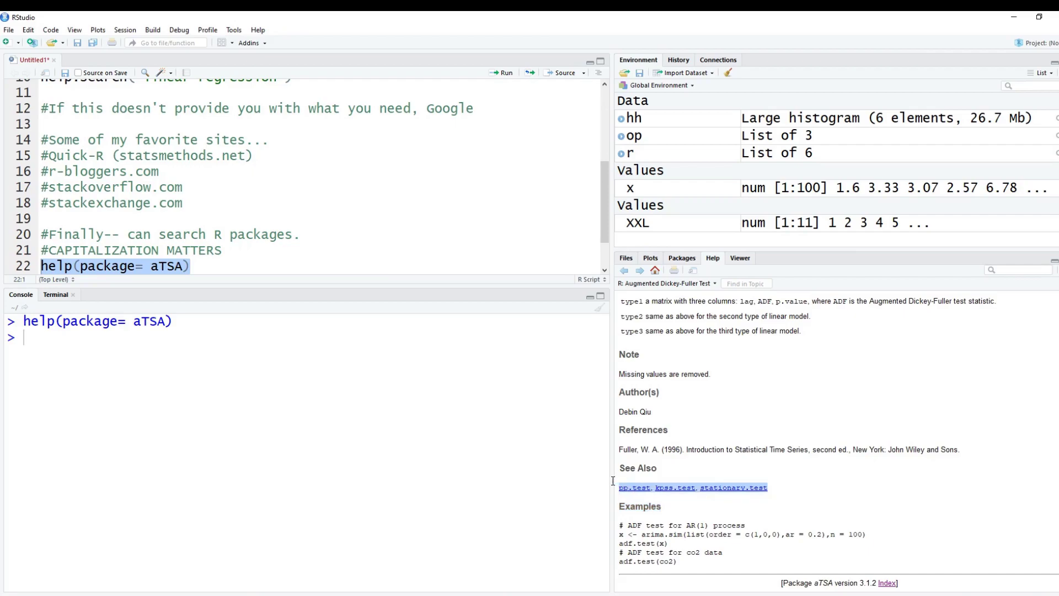
click(703, 520)
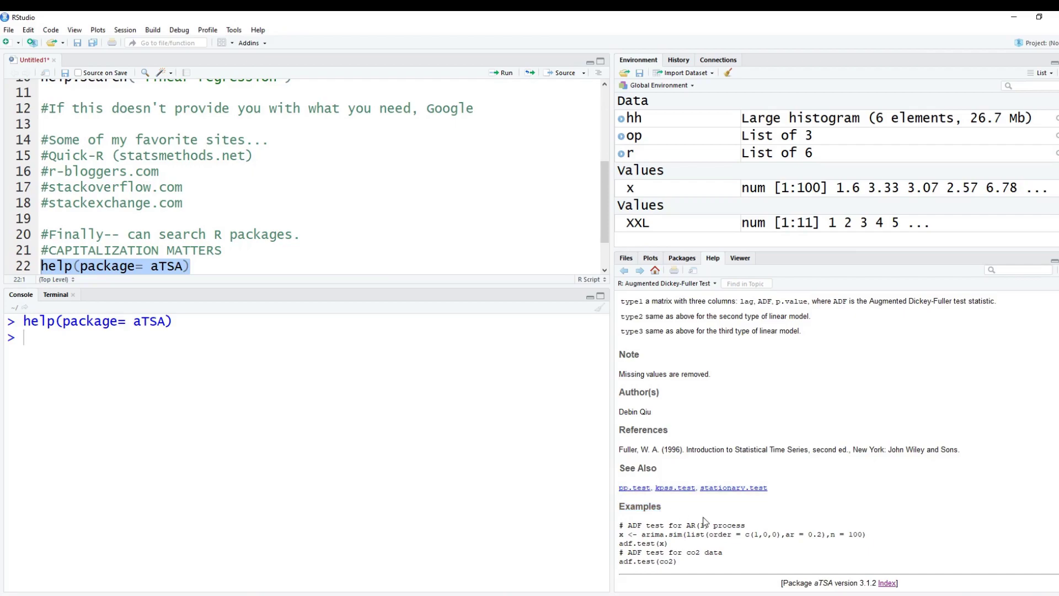
click(450, 250)
scroll(447, 251, up, 1)
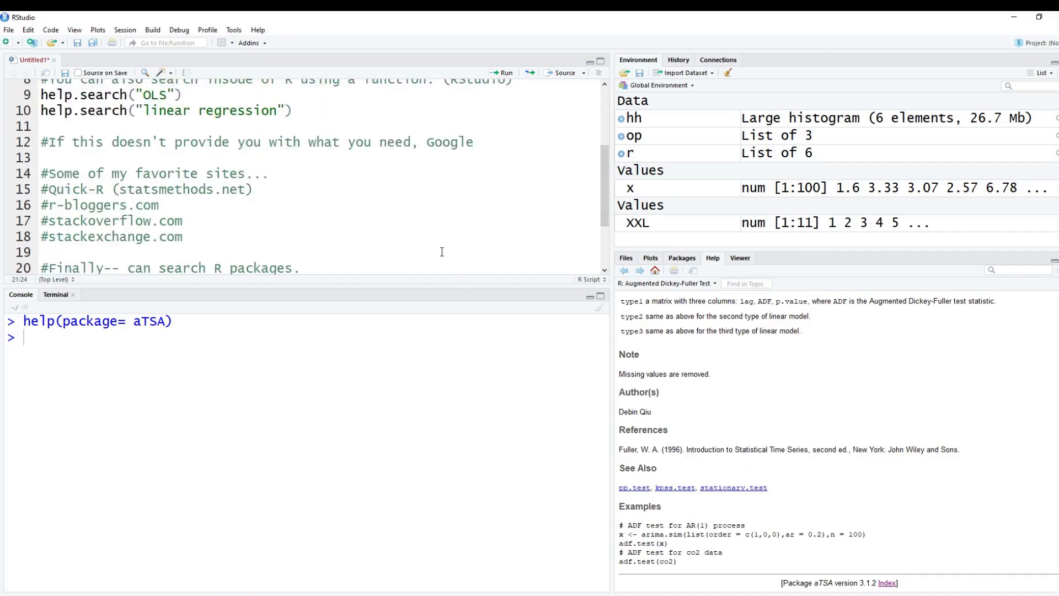
scroll(459, 248, up, 3)
drag(137, 118, 18, 112)
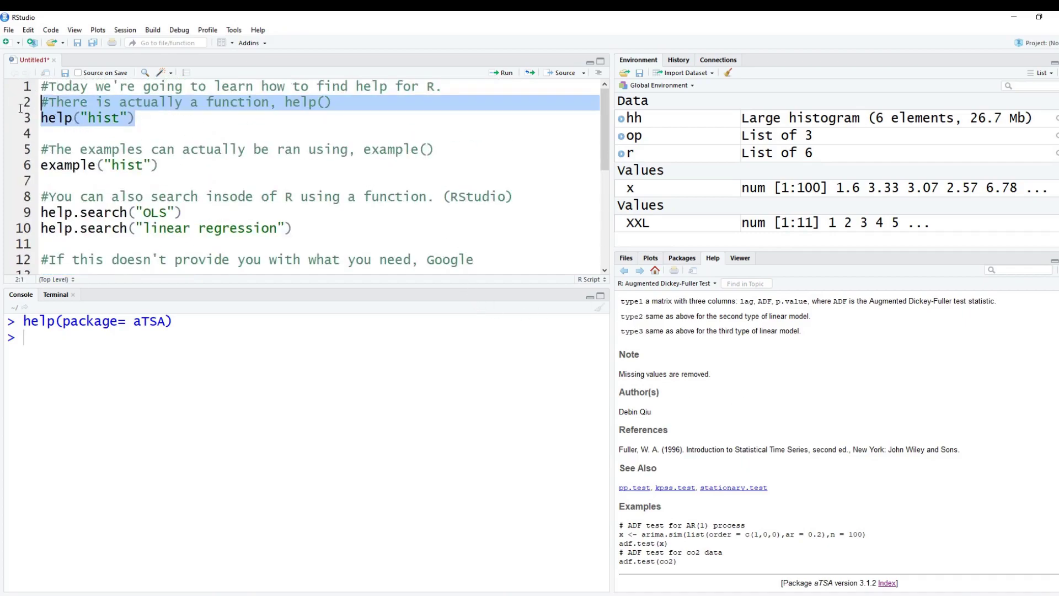
scroll(190, 141, down, 4)
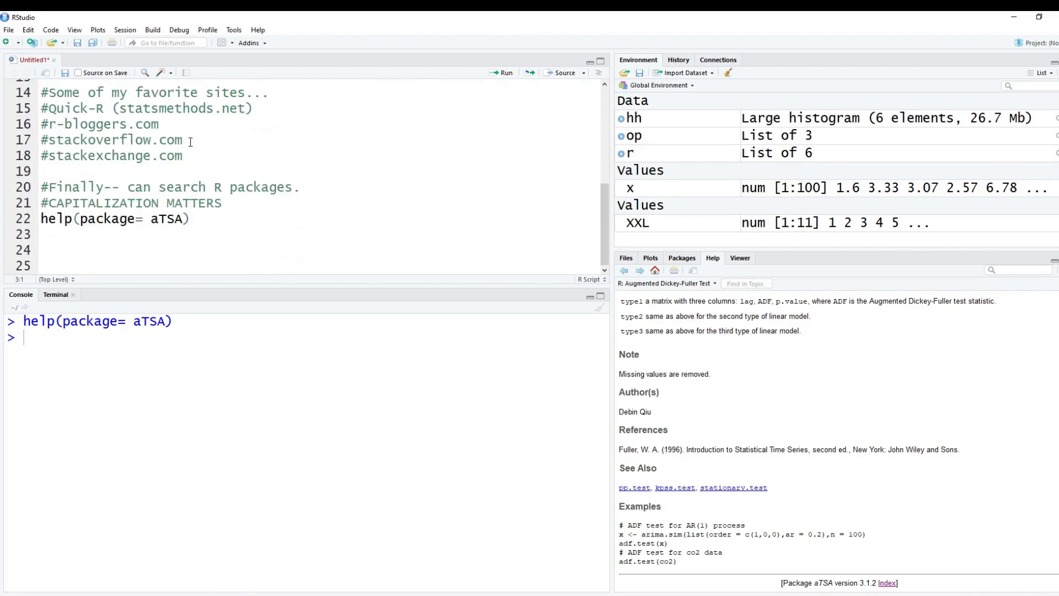
drag(191, 219, 59, 219)
click(230, 238)
scroll(230, 240, up, 4)
drag(182, 184, 43, 188)
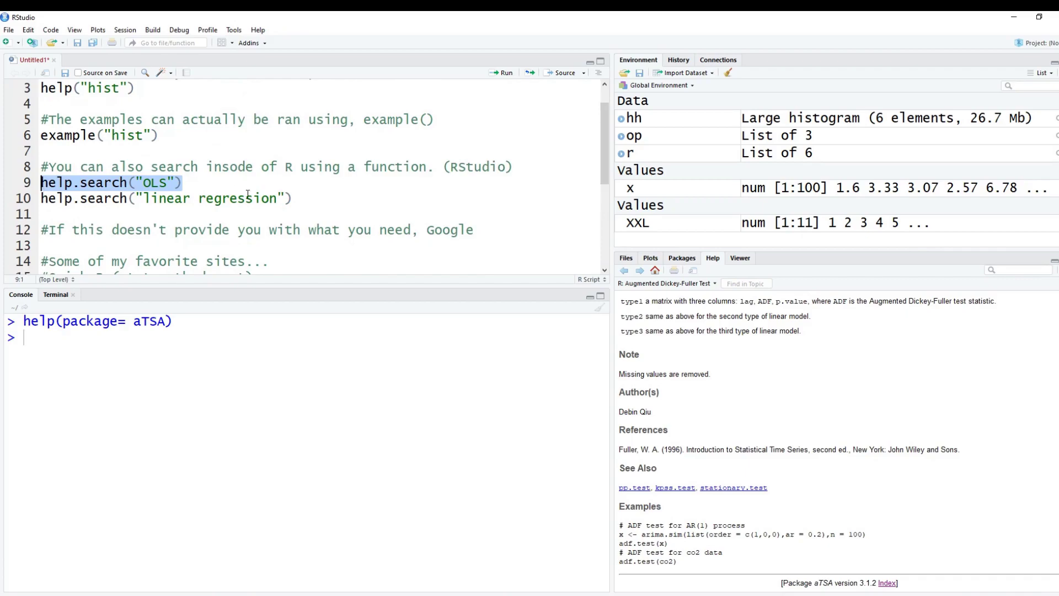
click(311, 197)
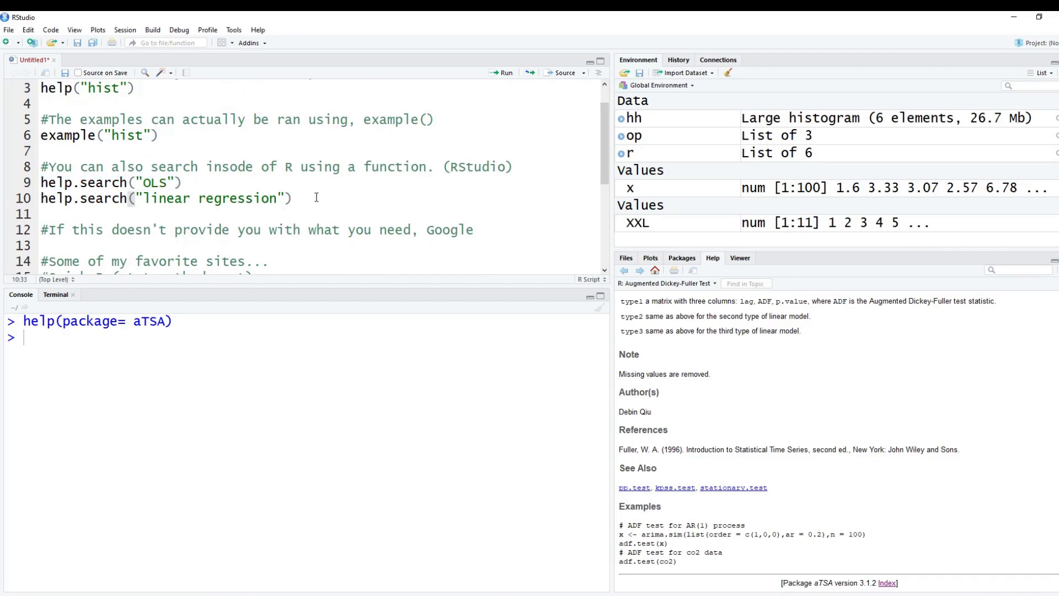
scroll(312, 197, down, 2)
scroll(316, 197, down, 1)
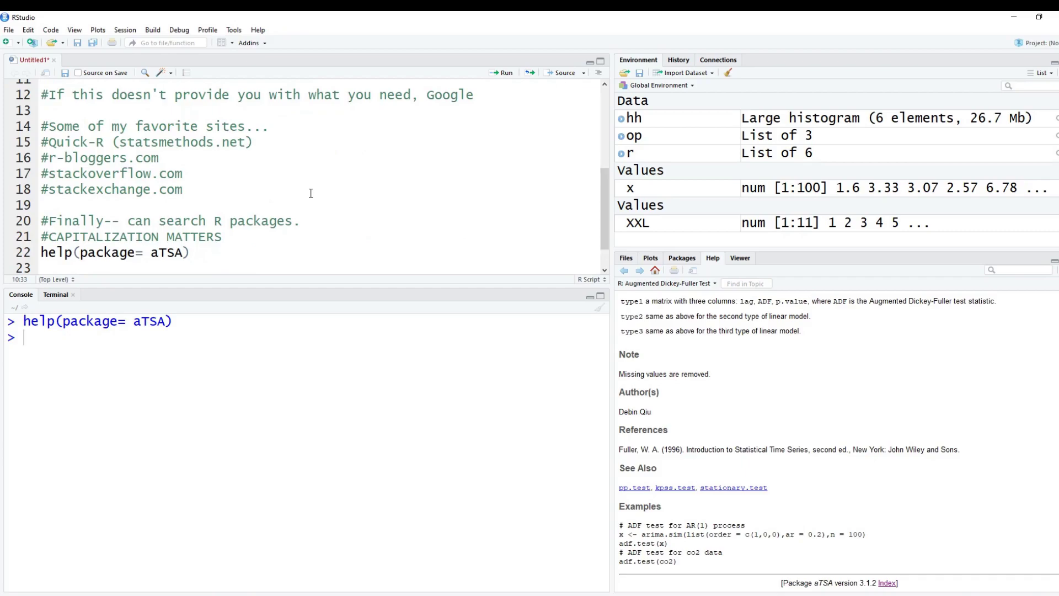
scroll(310, 193, up, 1)
mouse_move(196, 225)
mouse_down()
mouse_move(79, 213)
mouse_move(40, 176)
mouse_up()
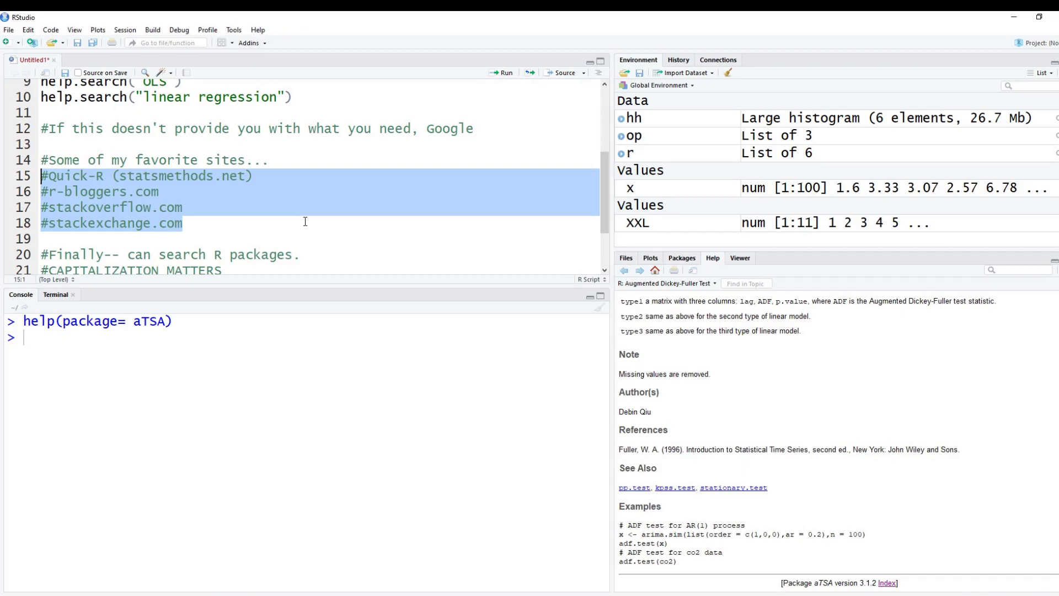
click(240, 334)
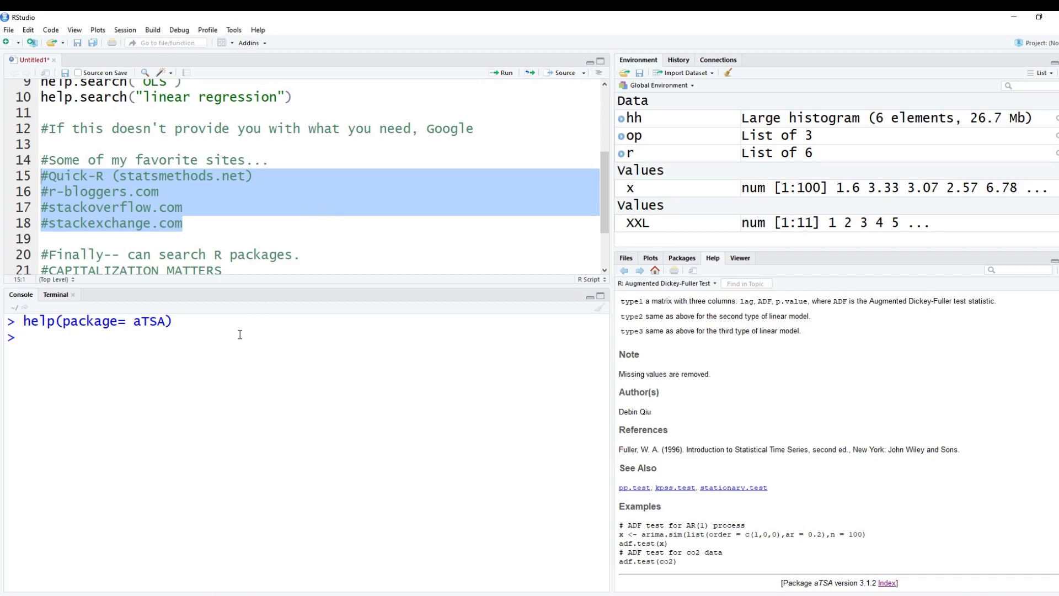